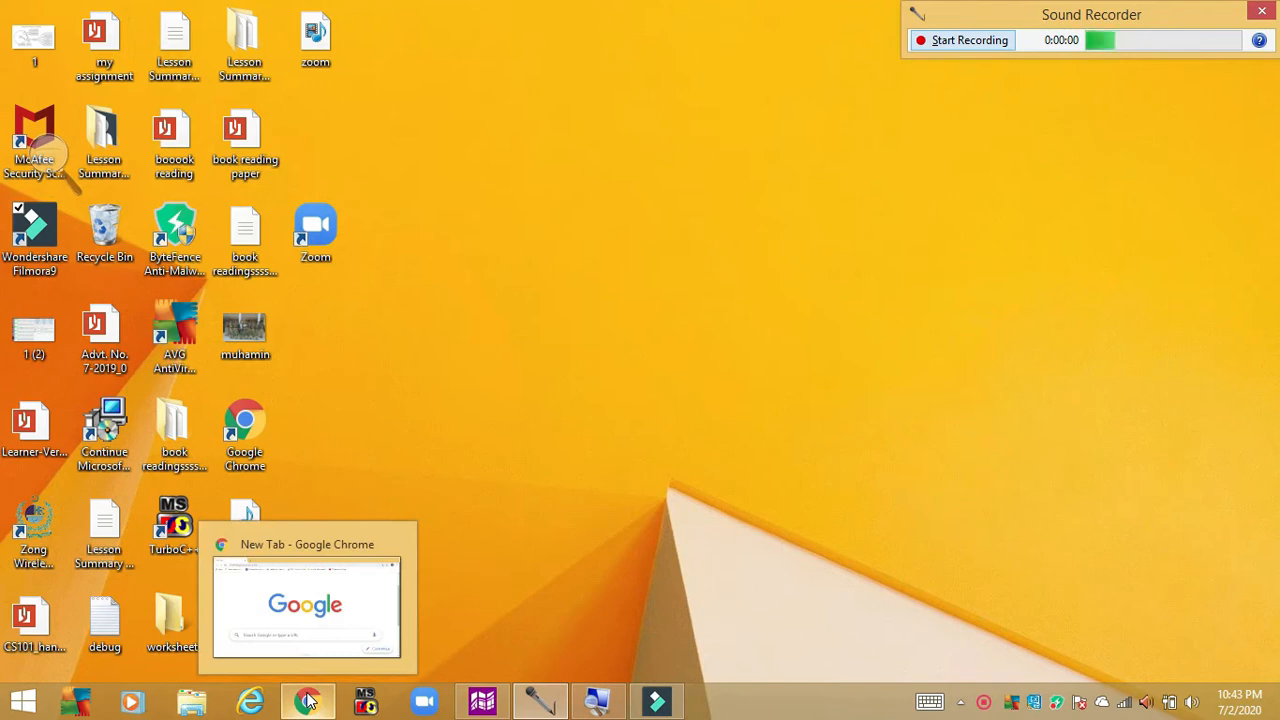
Switch to Google Chrome, search for "realworld cursor editor" and open the RealWorld Cursor Editor page on rw-designer.com.
left_click(308, 703)
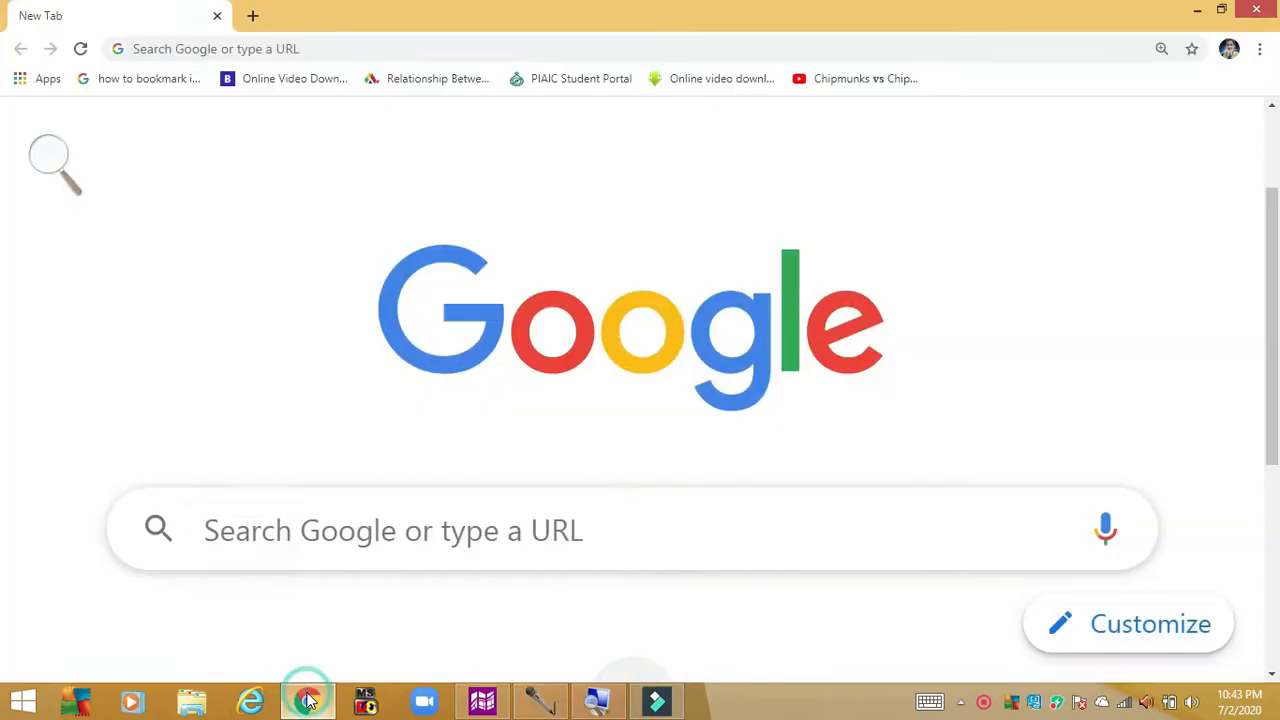
left_click(390, 524)
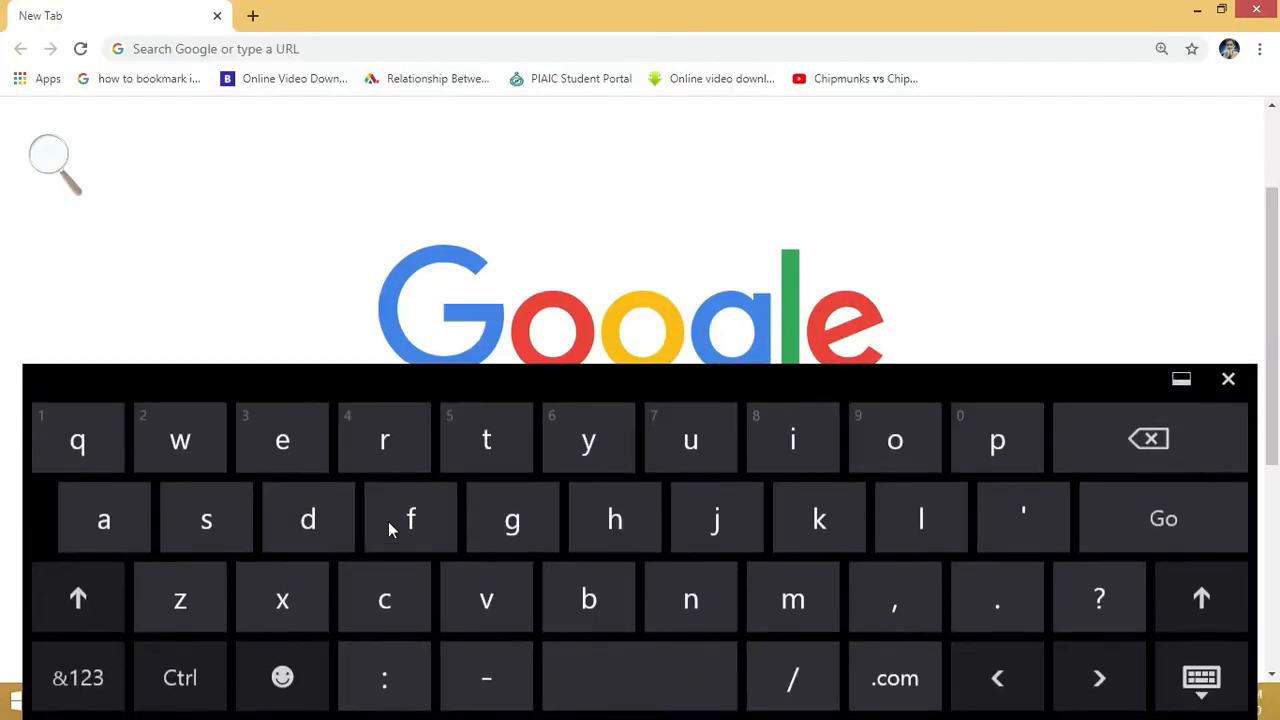
type("r")
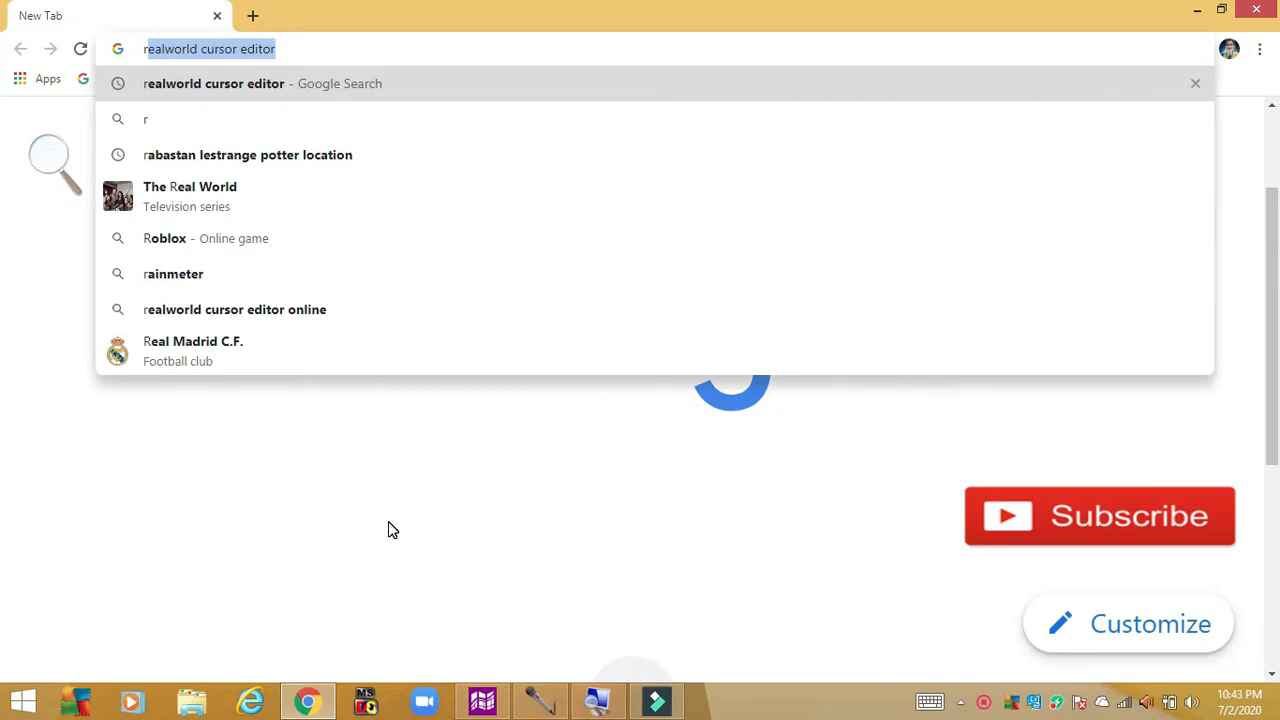
type("ea")
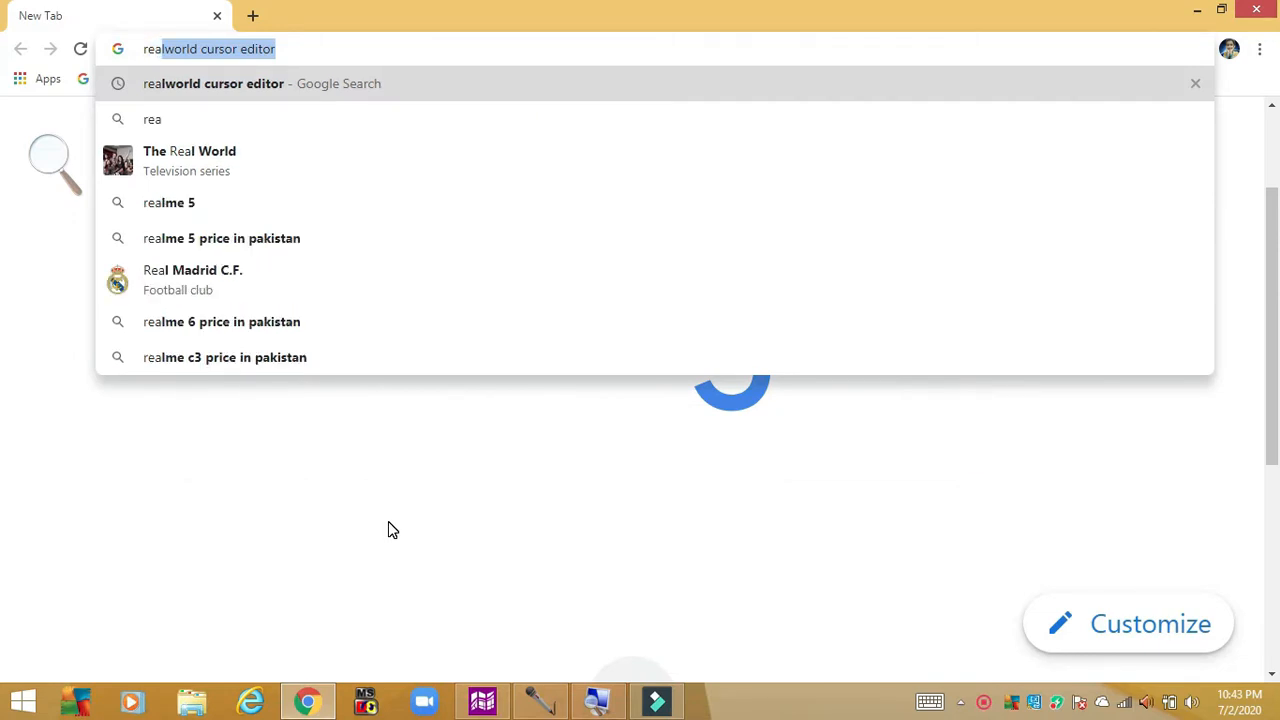
key("Return")
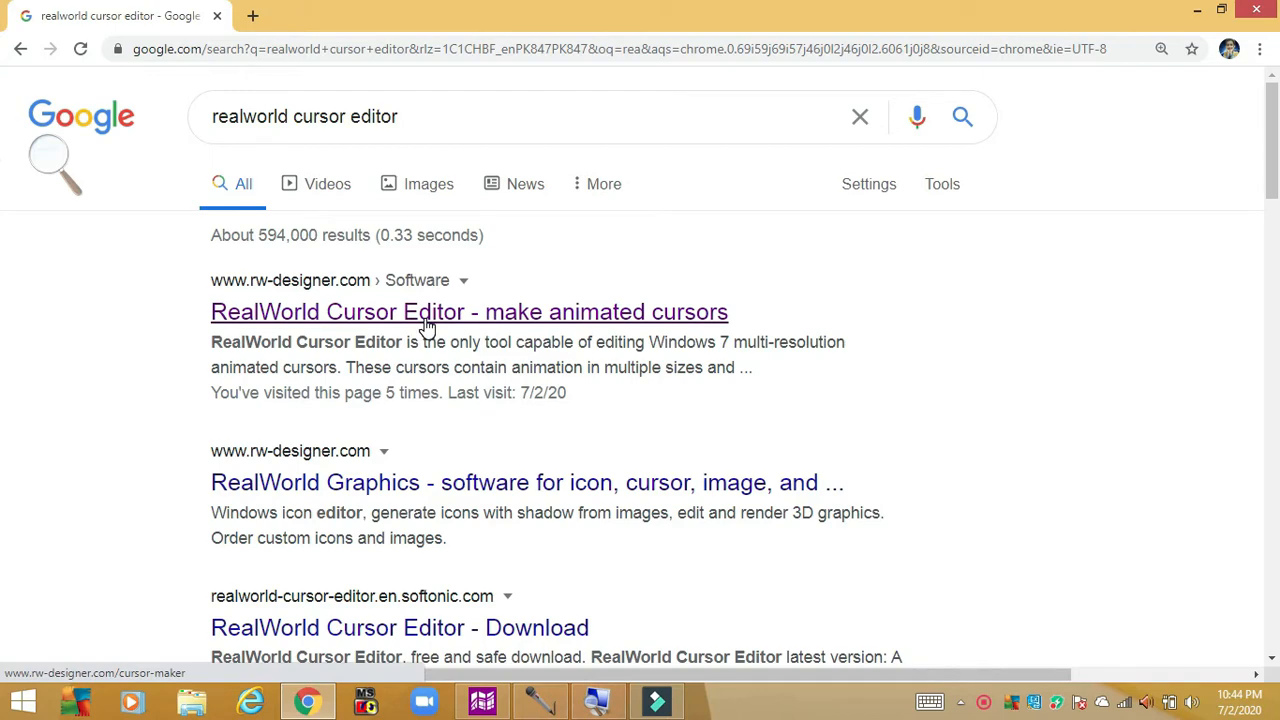
left_click(427, 325)
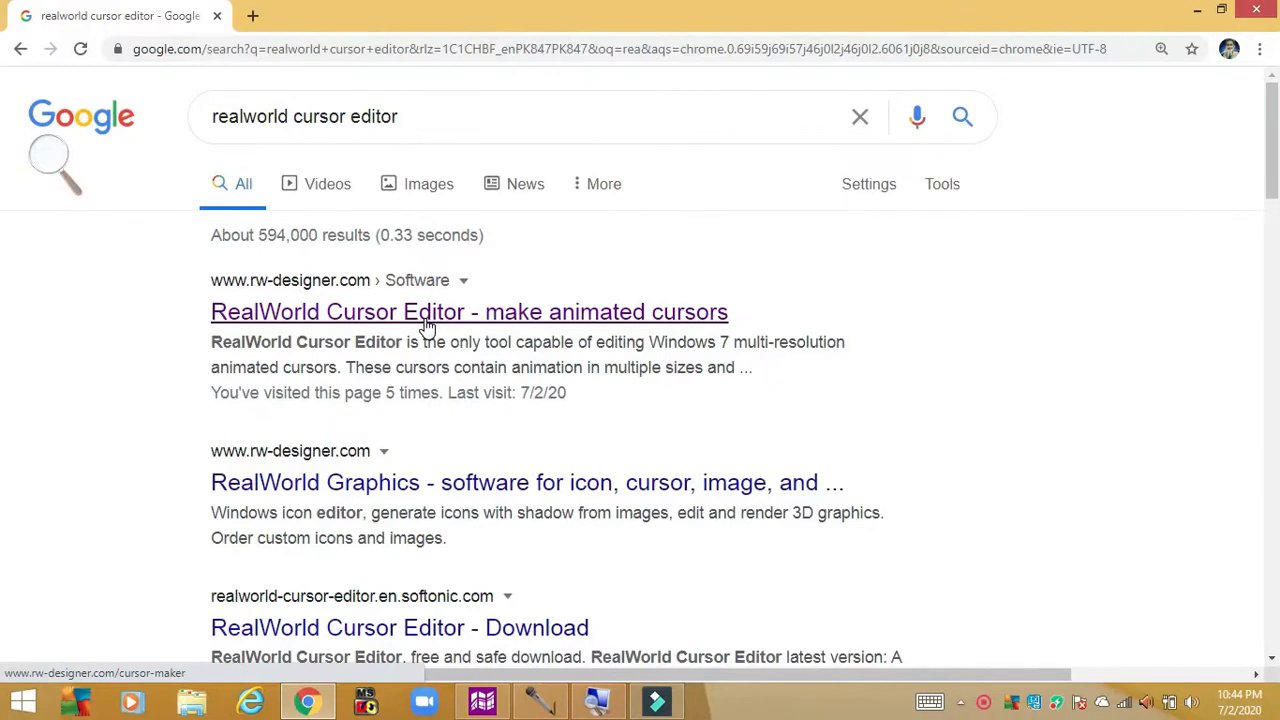
left_click(427, 325)
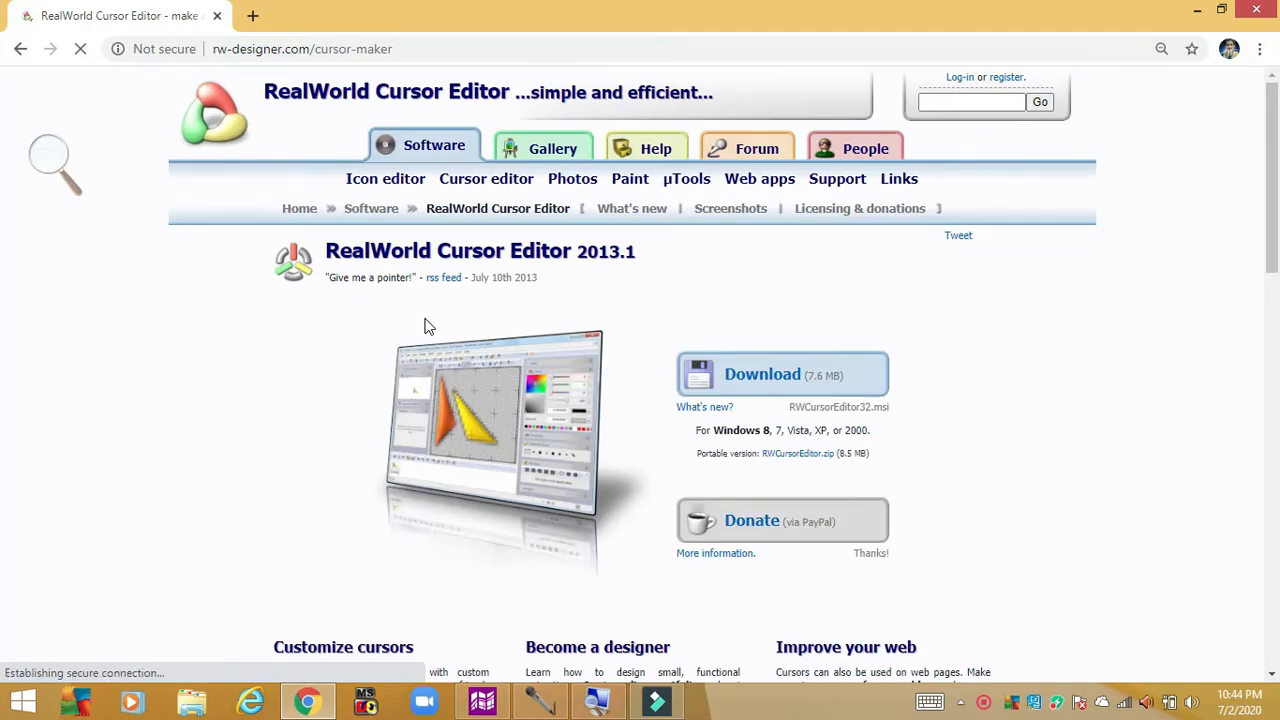
Download the RWCursorEditor32.msi installer and run it with the option to repair RealWorld Cursor Editor.
left_click(755, 365)
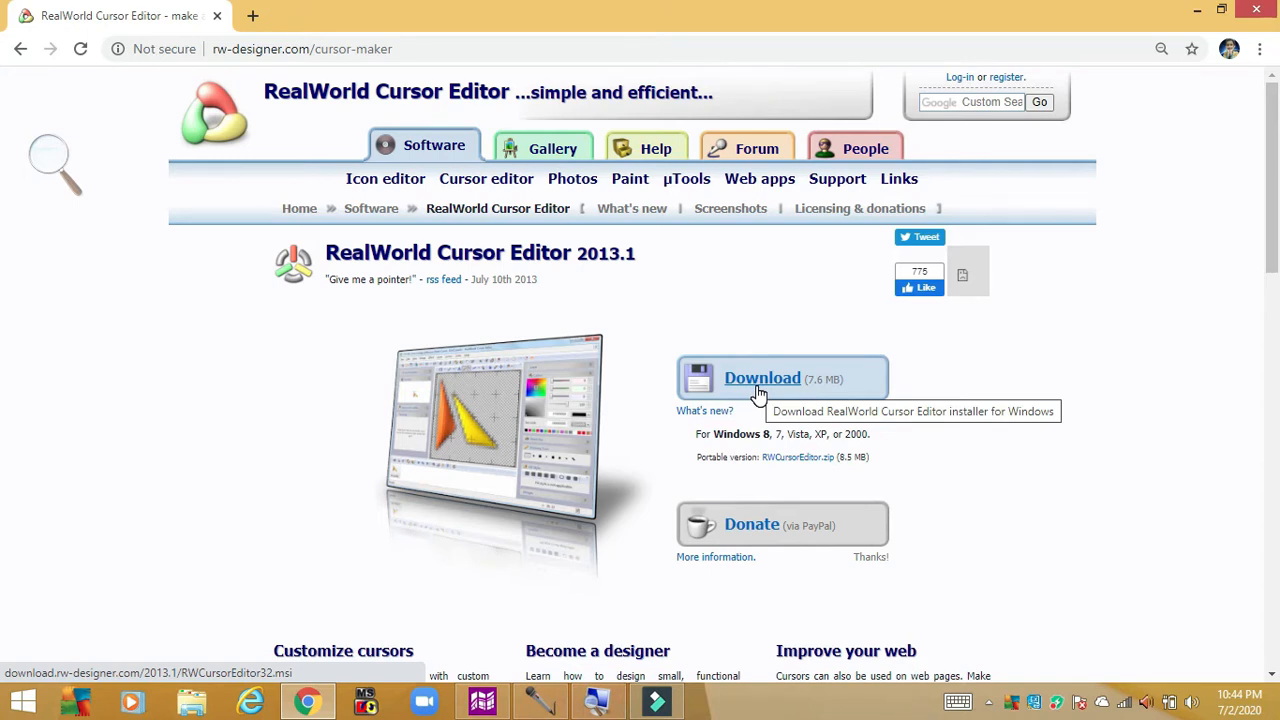
double_click(759, 393)
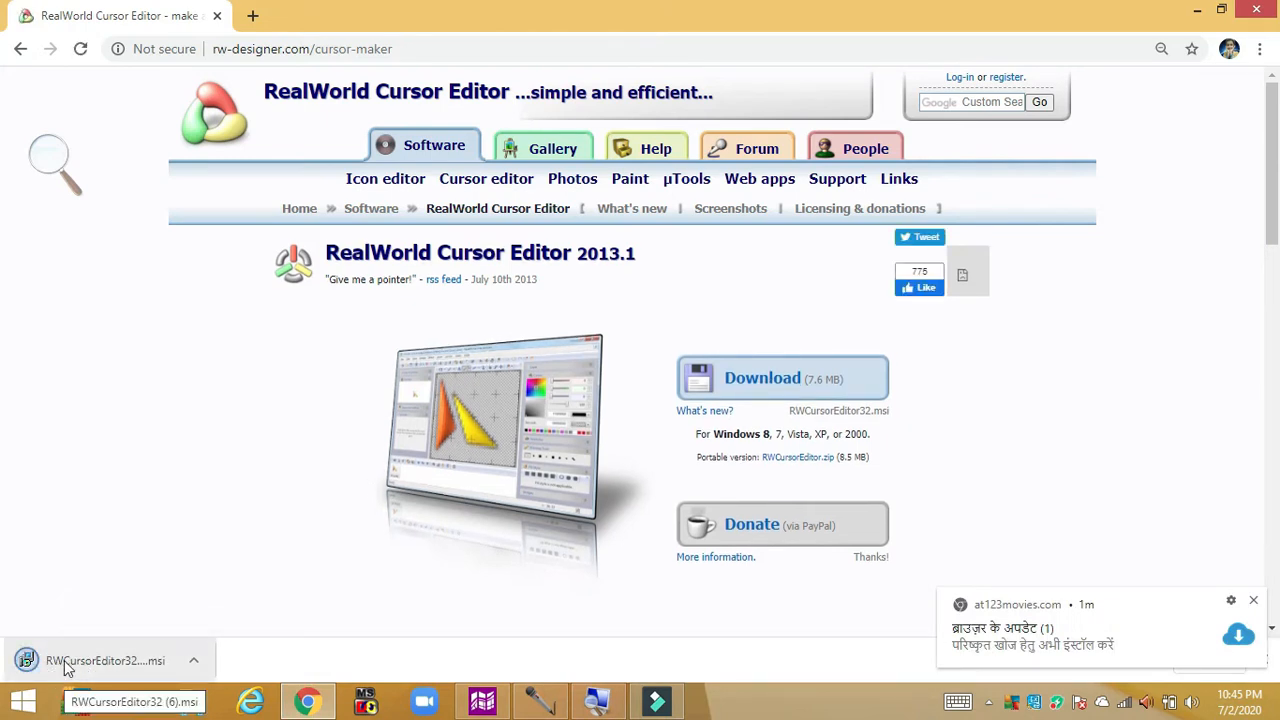
left_click(64, 660)
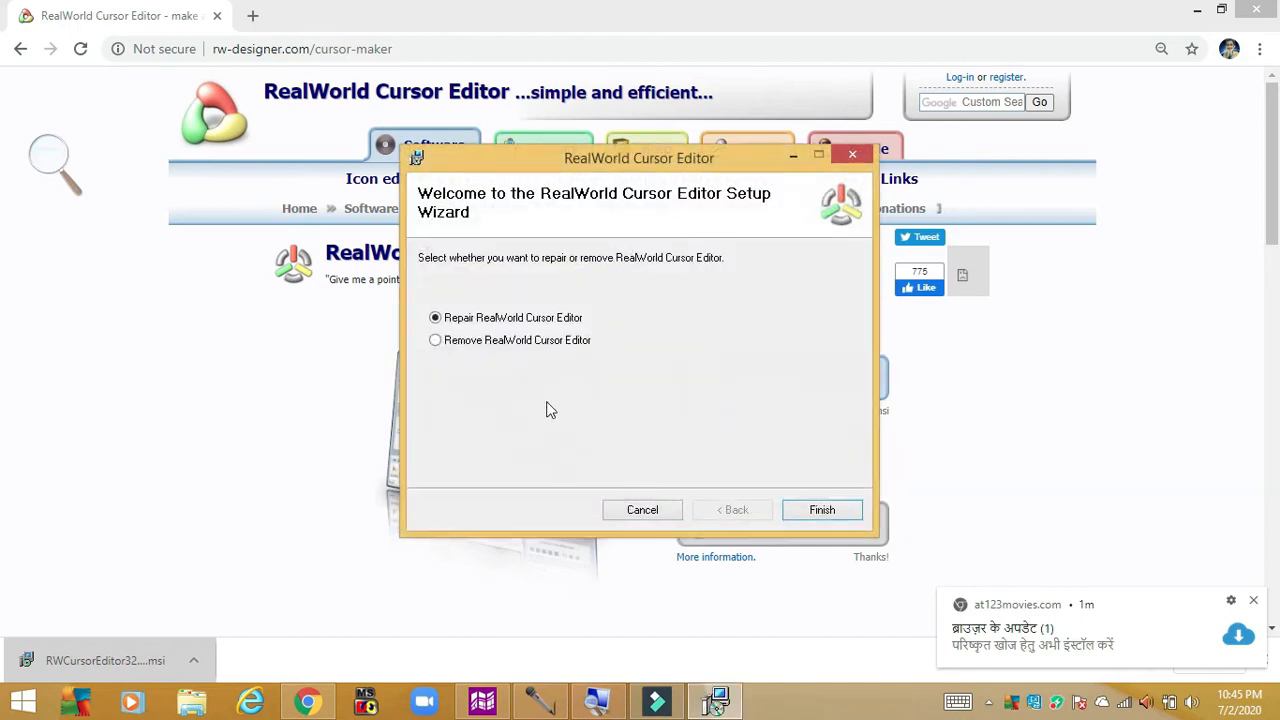
left_click(821, 511)
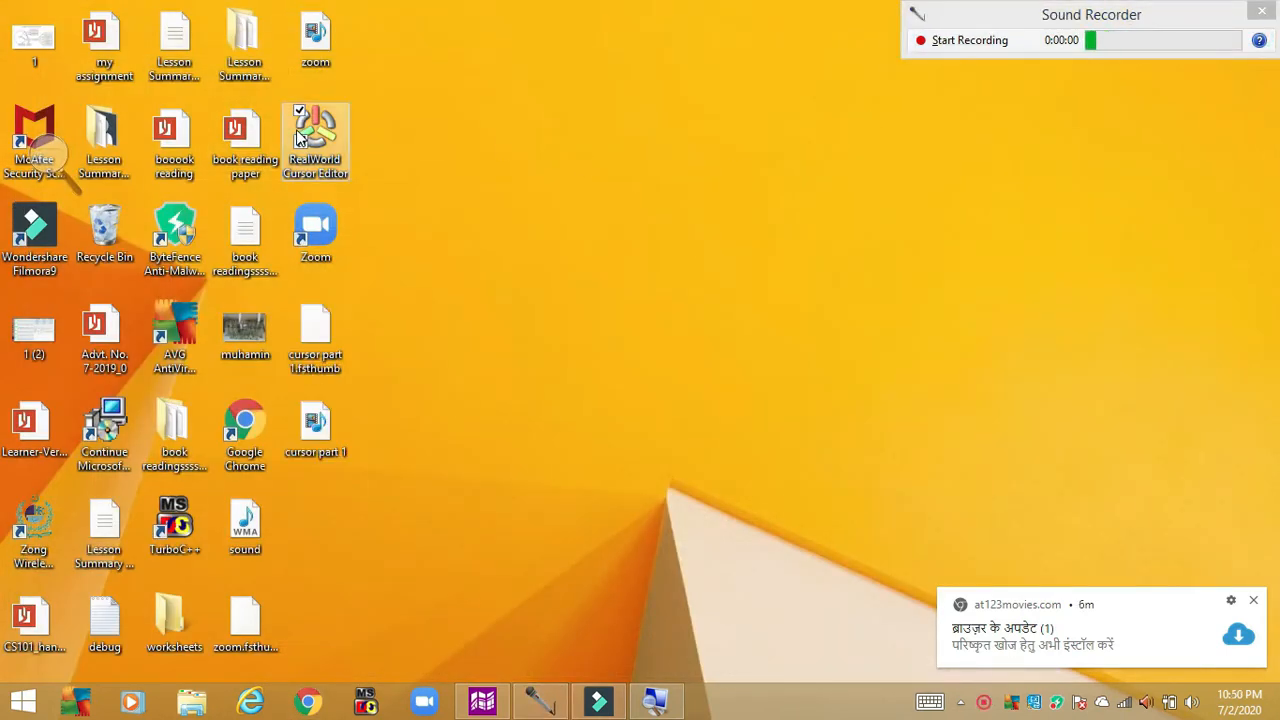
Launch RealWorld Cursor Editor and create a new mouse cursor with canvas size 32 and 32-bit color depth.
double_click(296, 129)
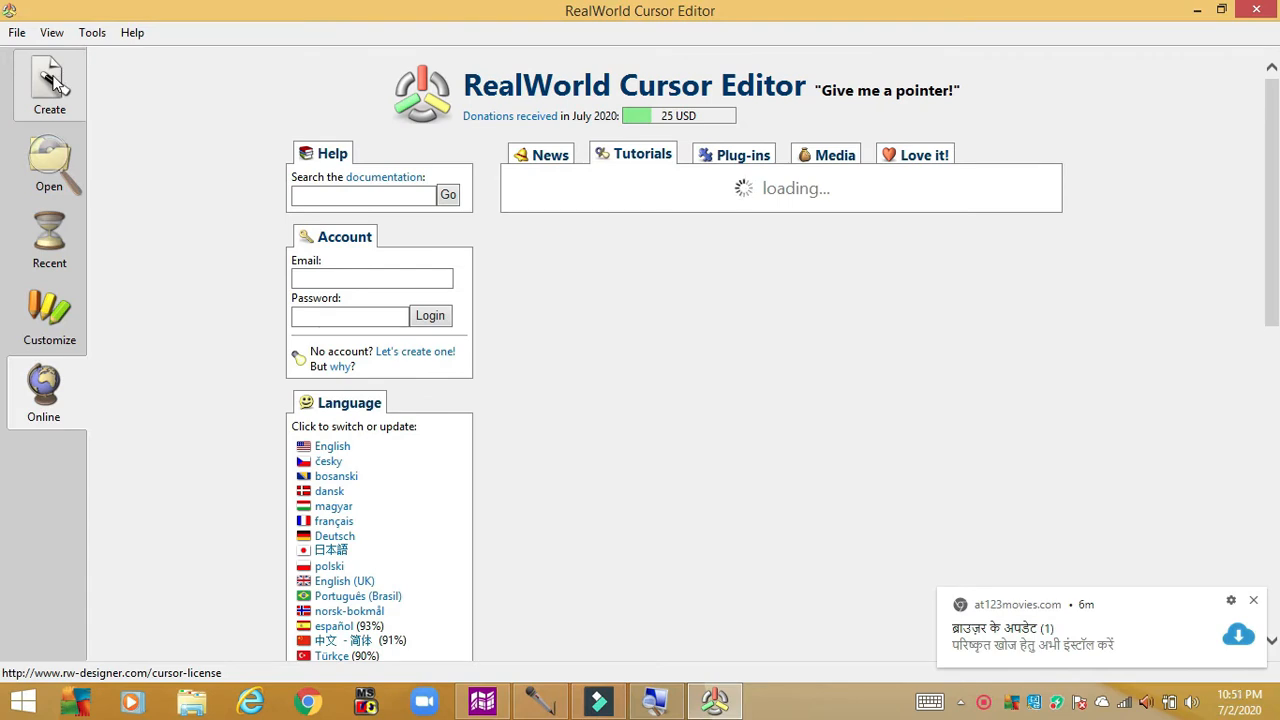
left_click(52, 85)
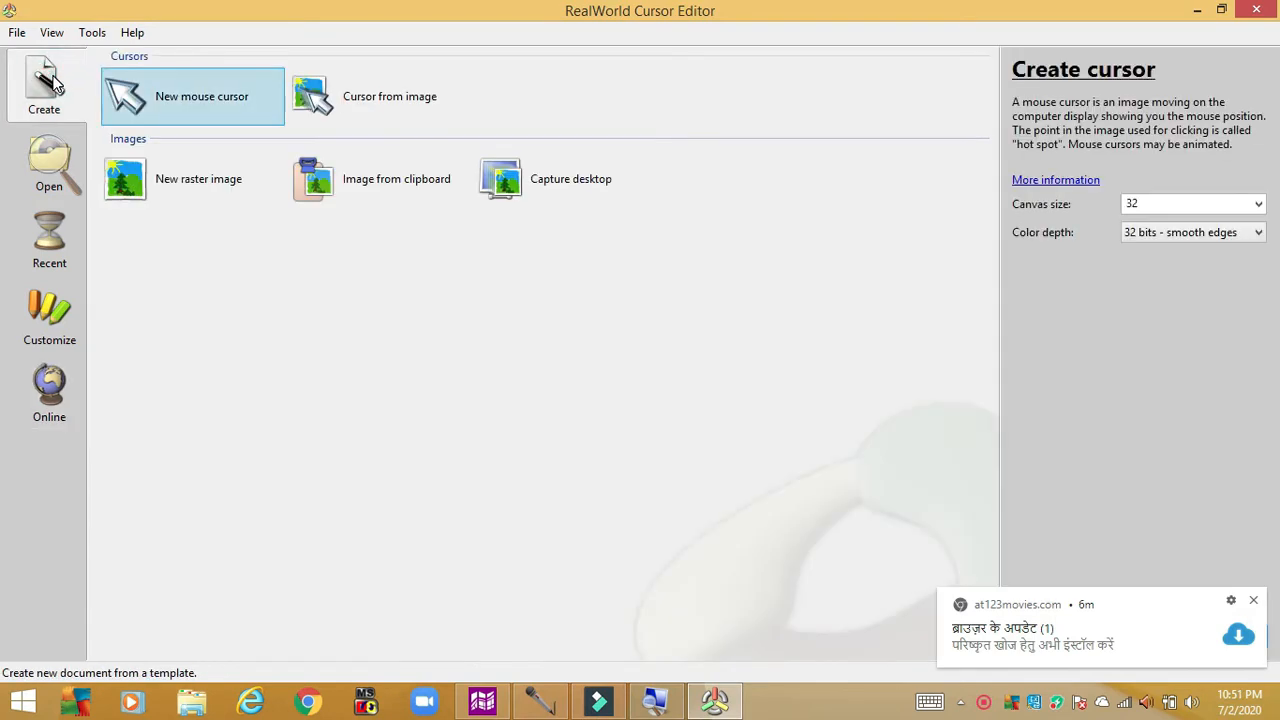
left_click(202, 104)
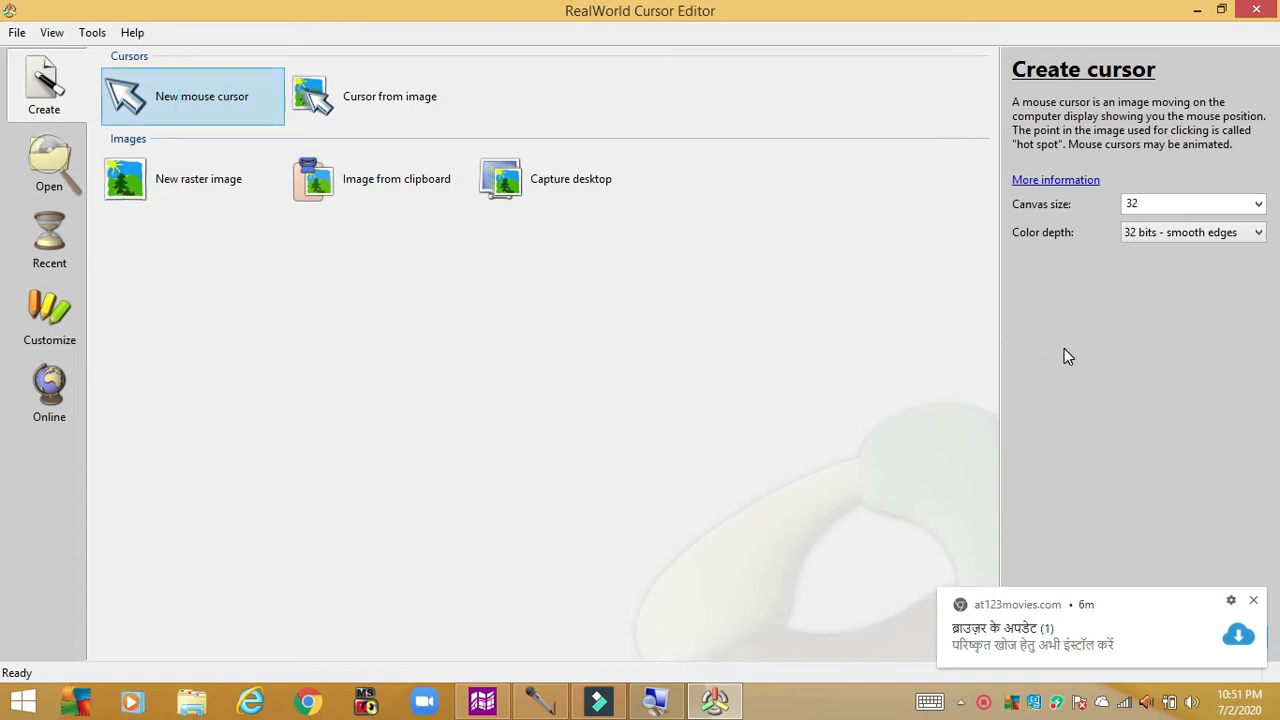
left_click(1254, 603)
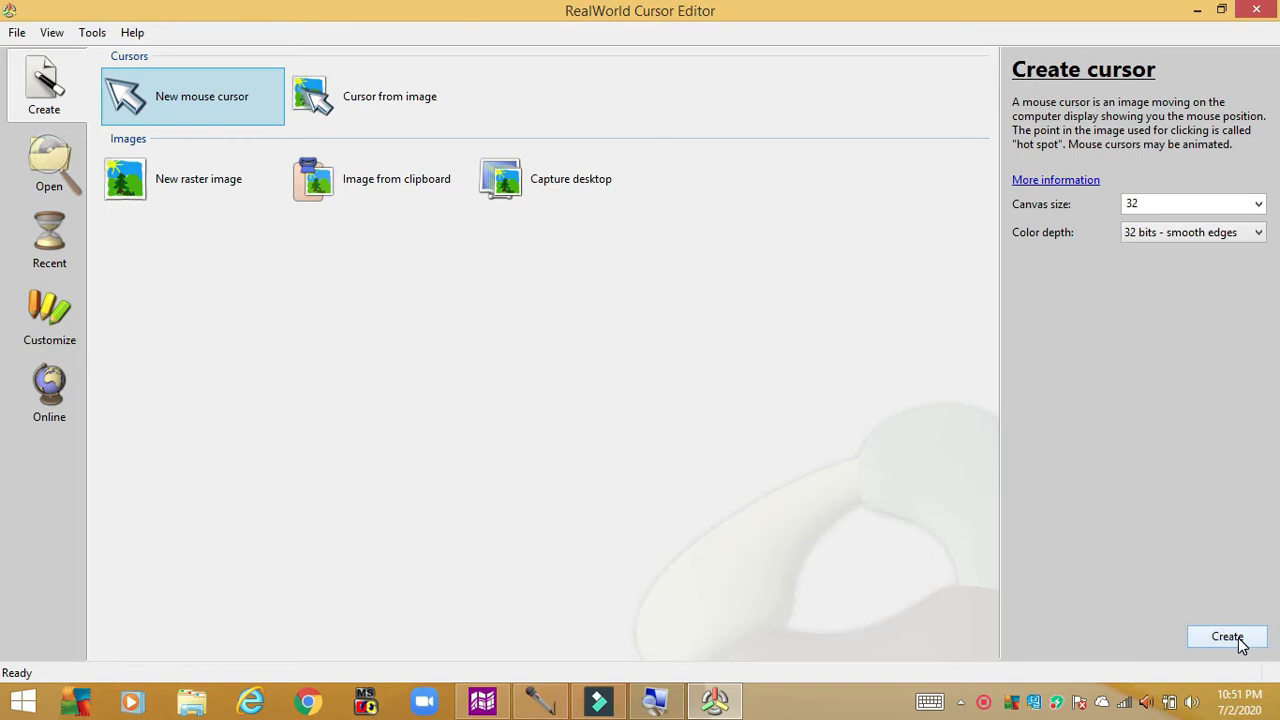
left_click(1228, 637)
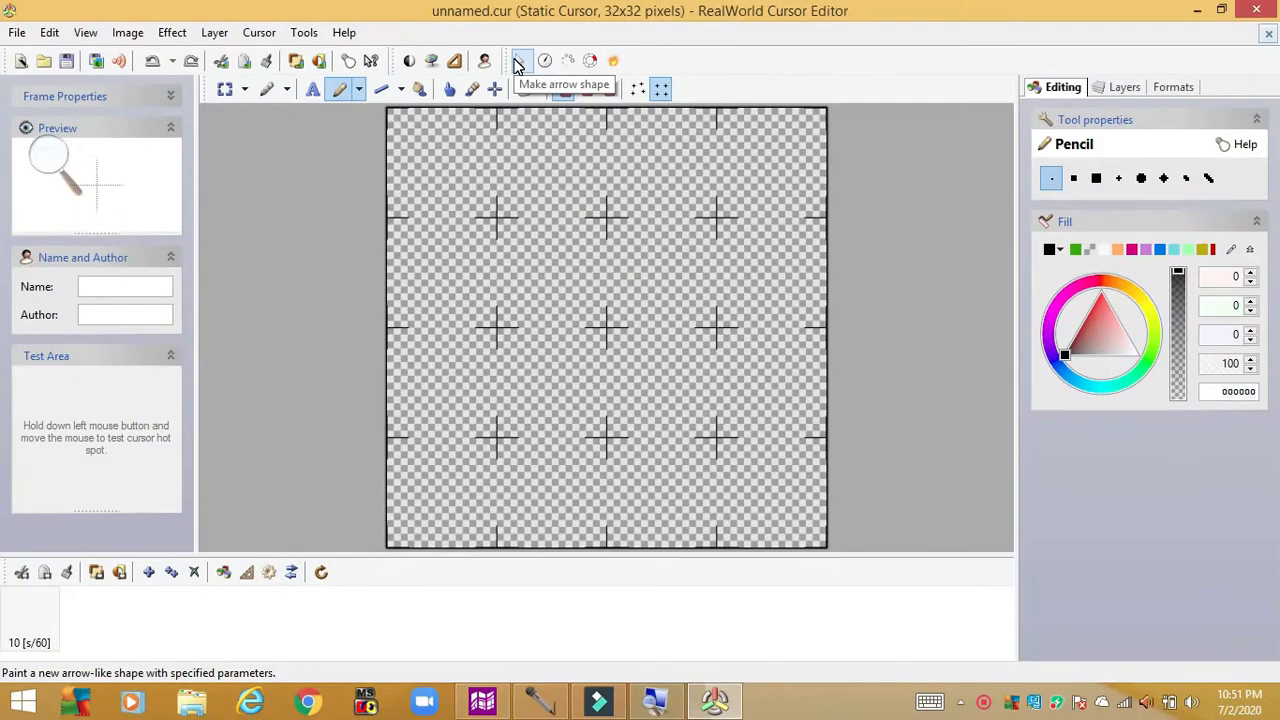
Paint an up-left arrow shape on the blank canvas with an outline width of 8.
left_click(521, 64)
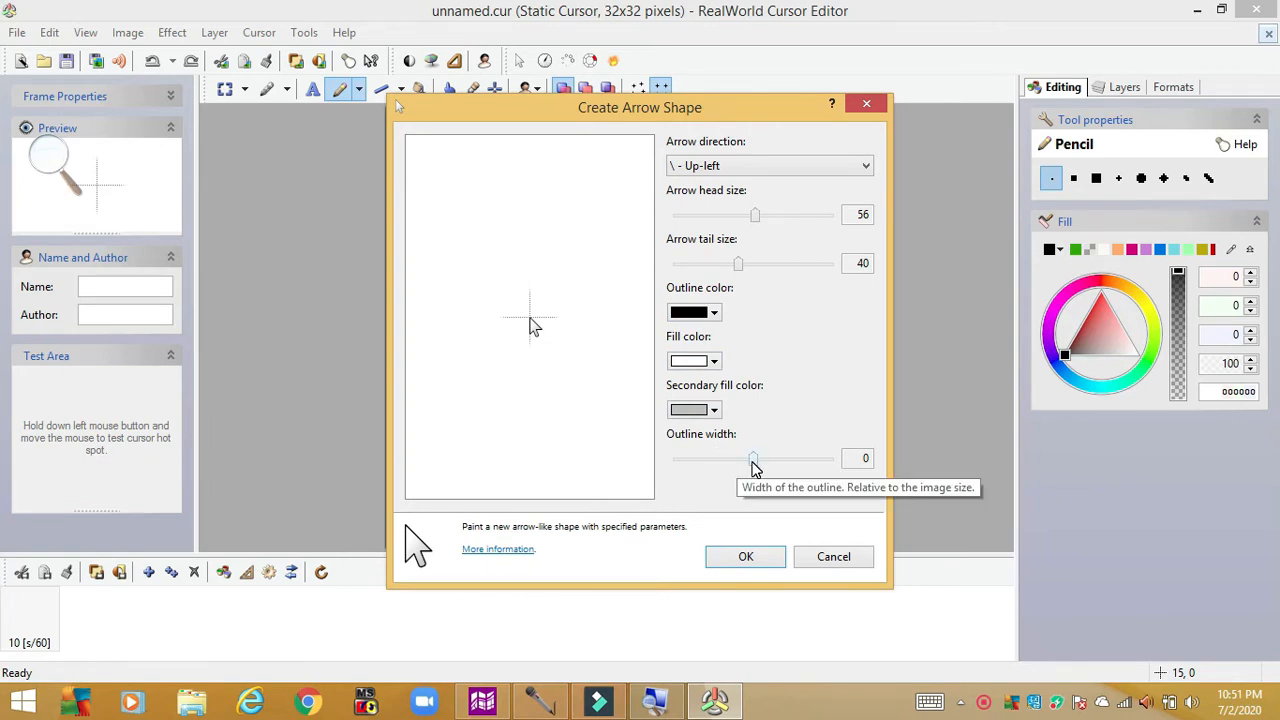
left_click_drag(753, 466, 813, 480)
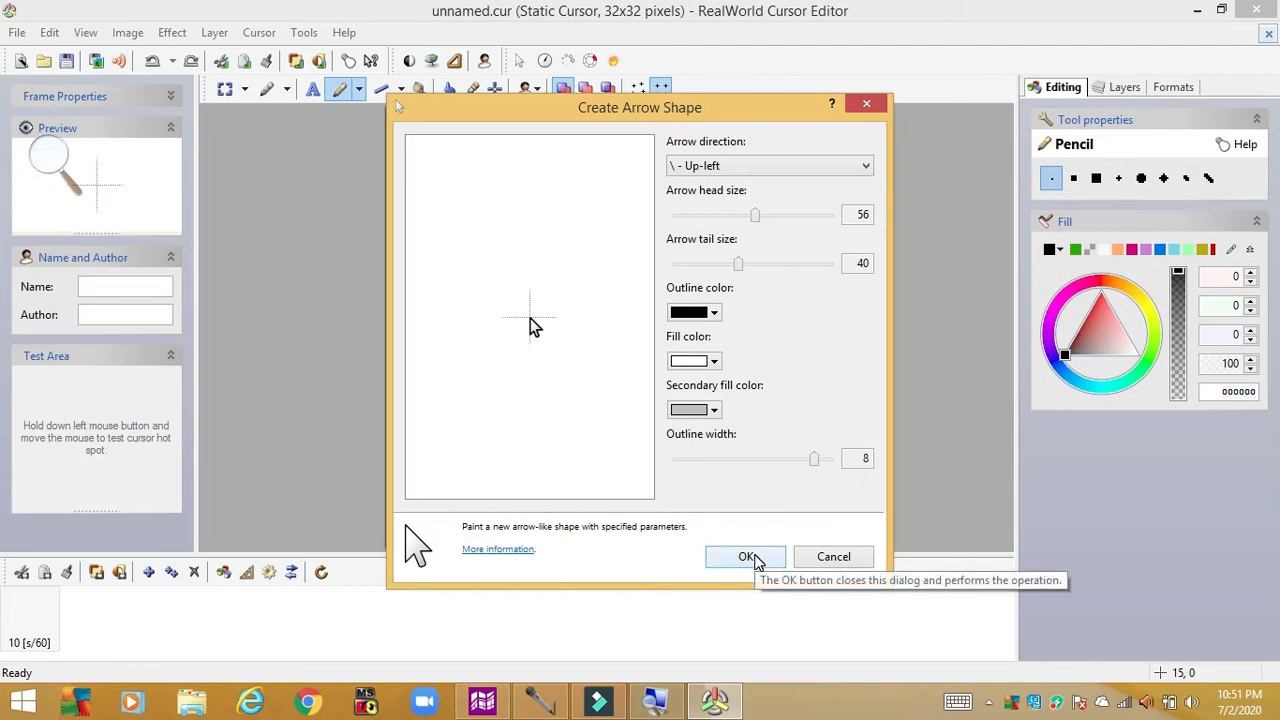
left_click(757, 563)
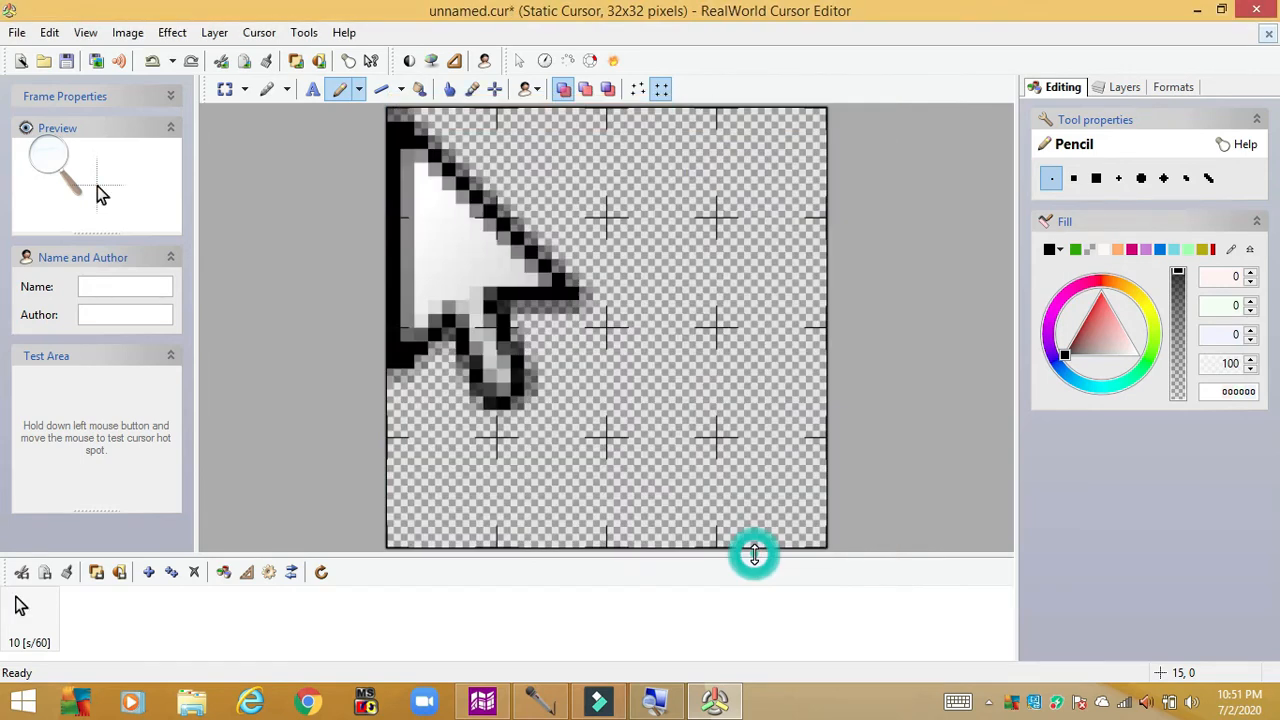
Move the arrow picture from the canvas's upper-left corner to about the middle of the canvas.
left_click(245, 91)
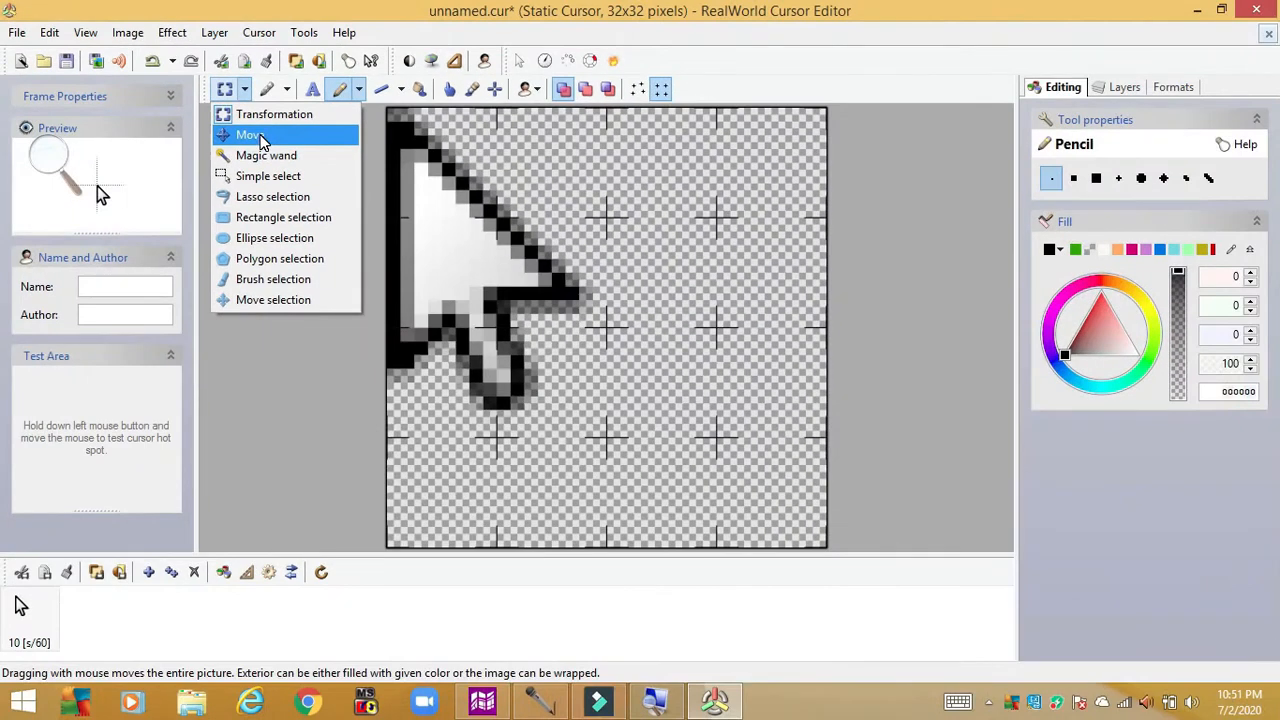
left_click(262, 142)
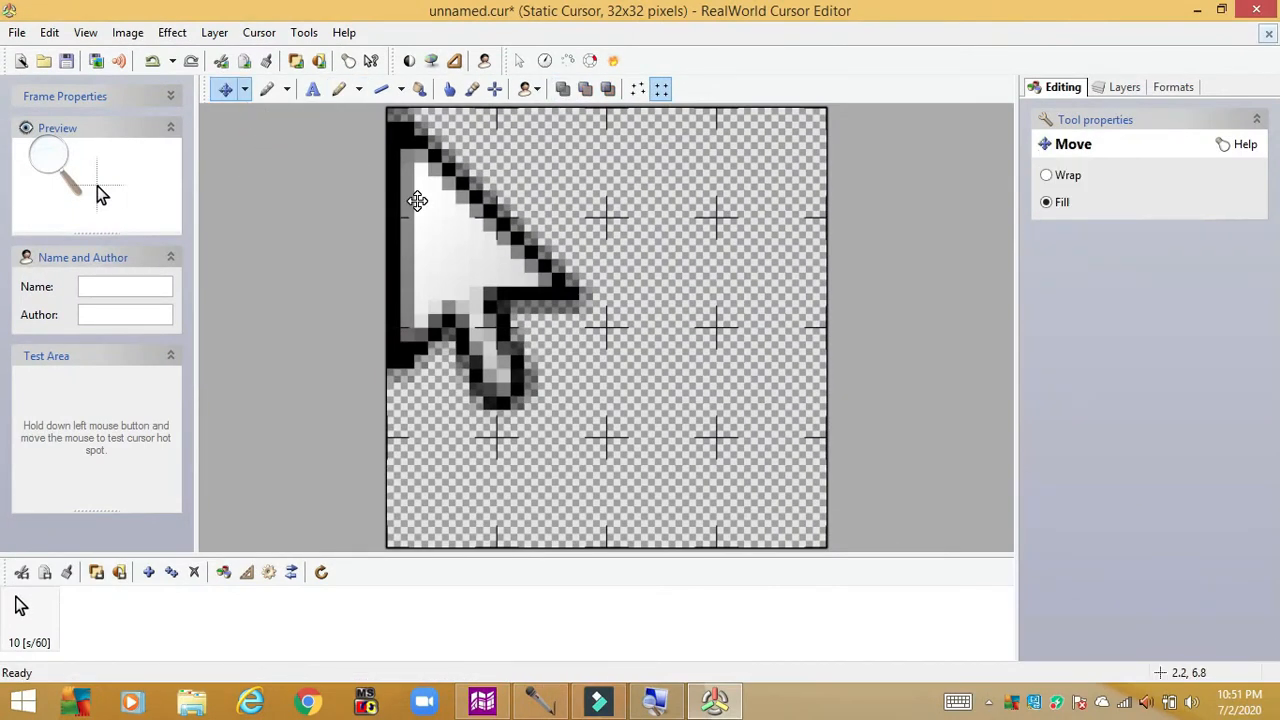
left_click_drag(417, 201, 536, 274)
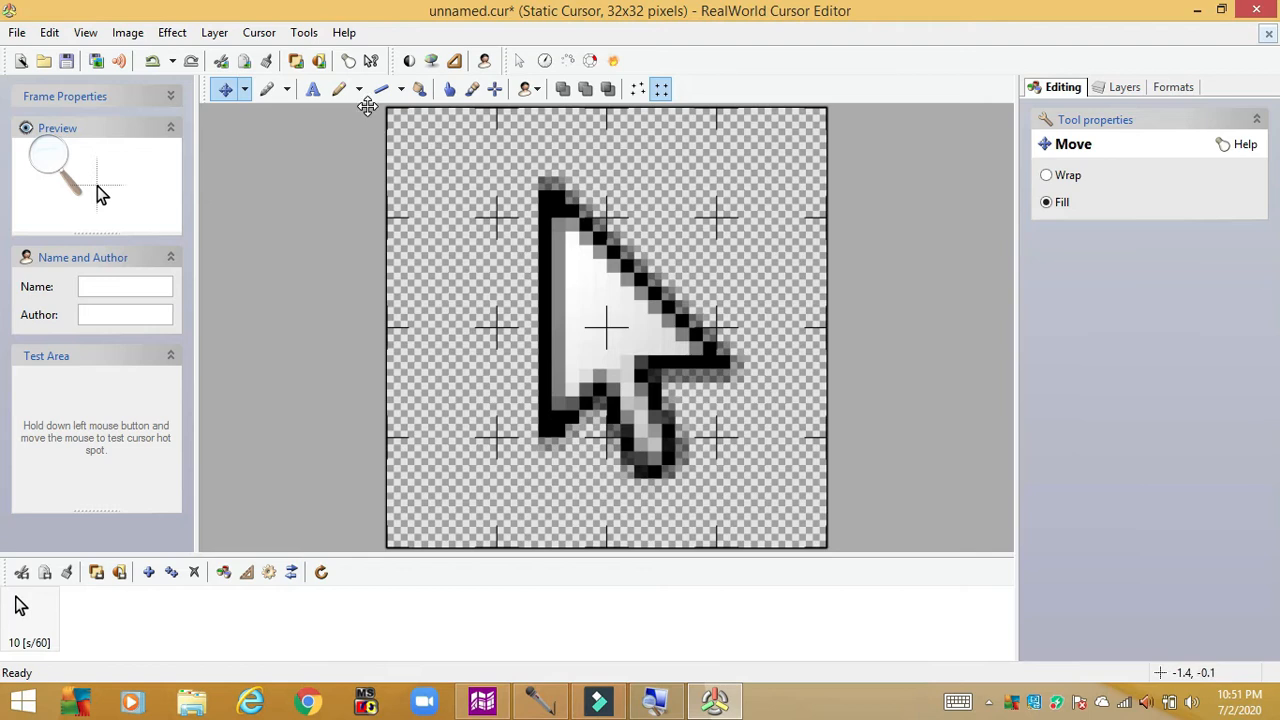
Activate the Ellipse drawing tool and set it to Circle mode.
left_click(364, 92)
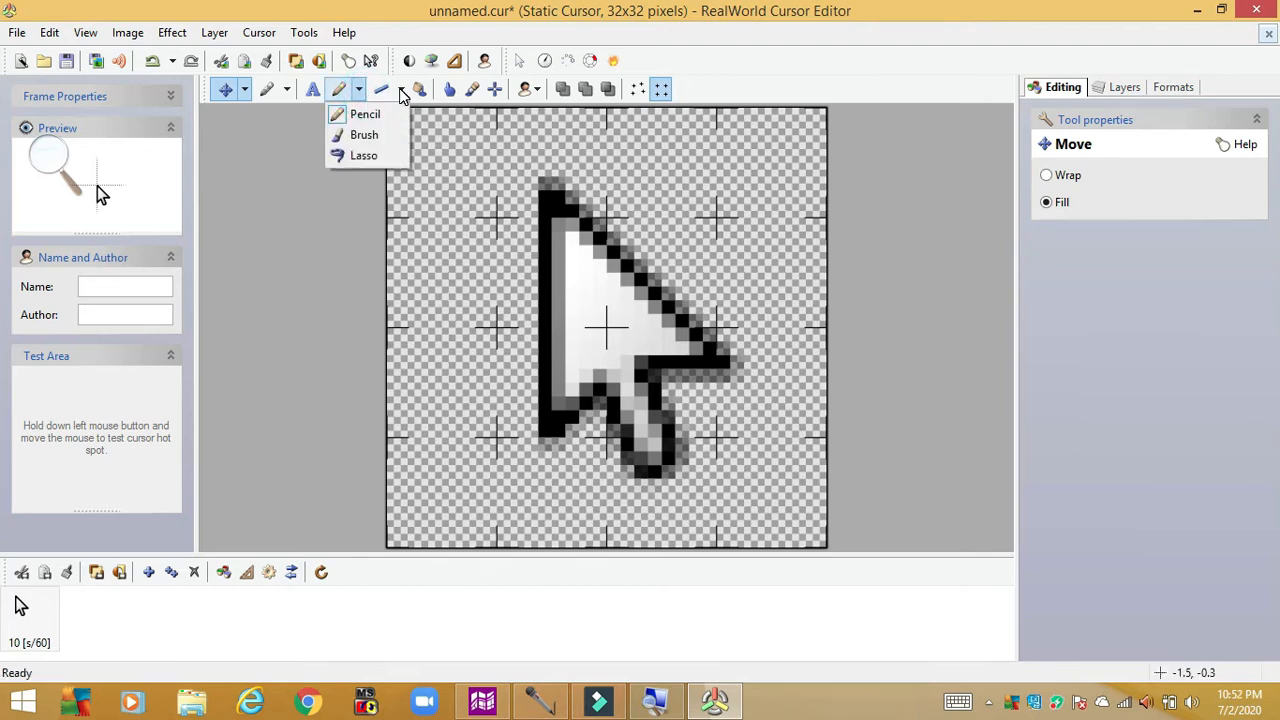
left_click(401, 92)
left_click(402, 92)
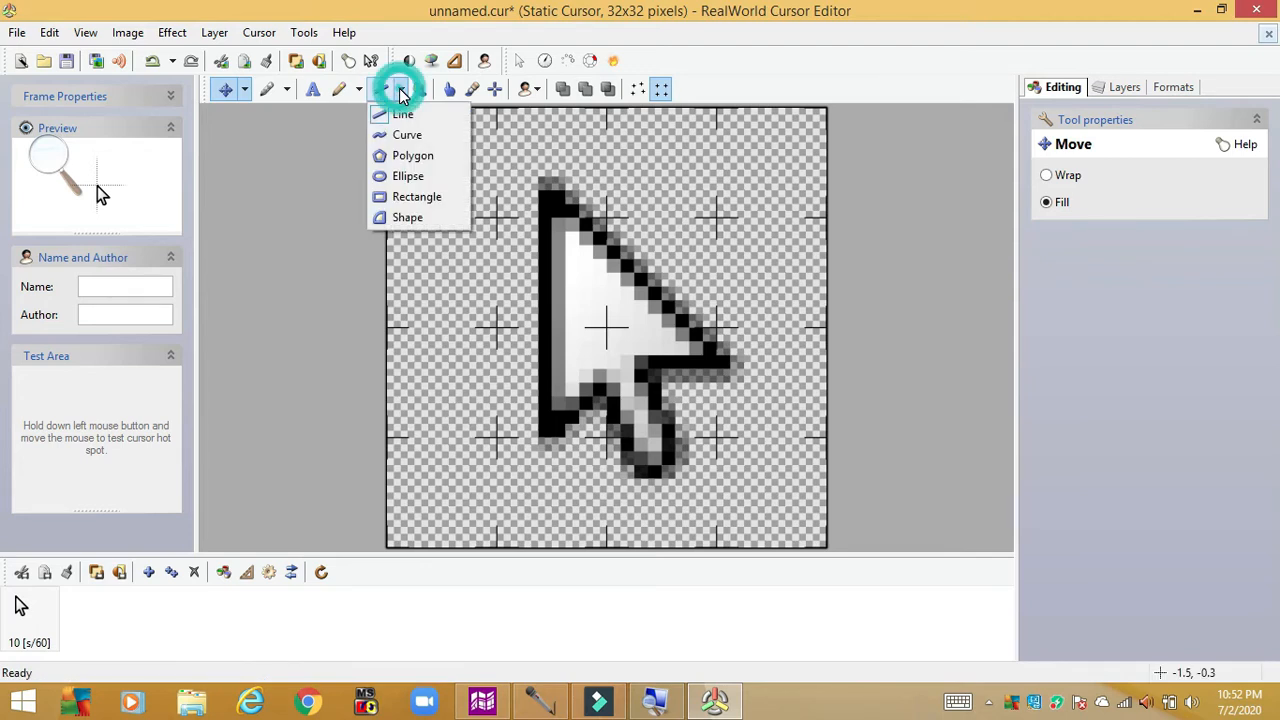
left_click(420, 185)
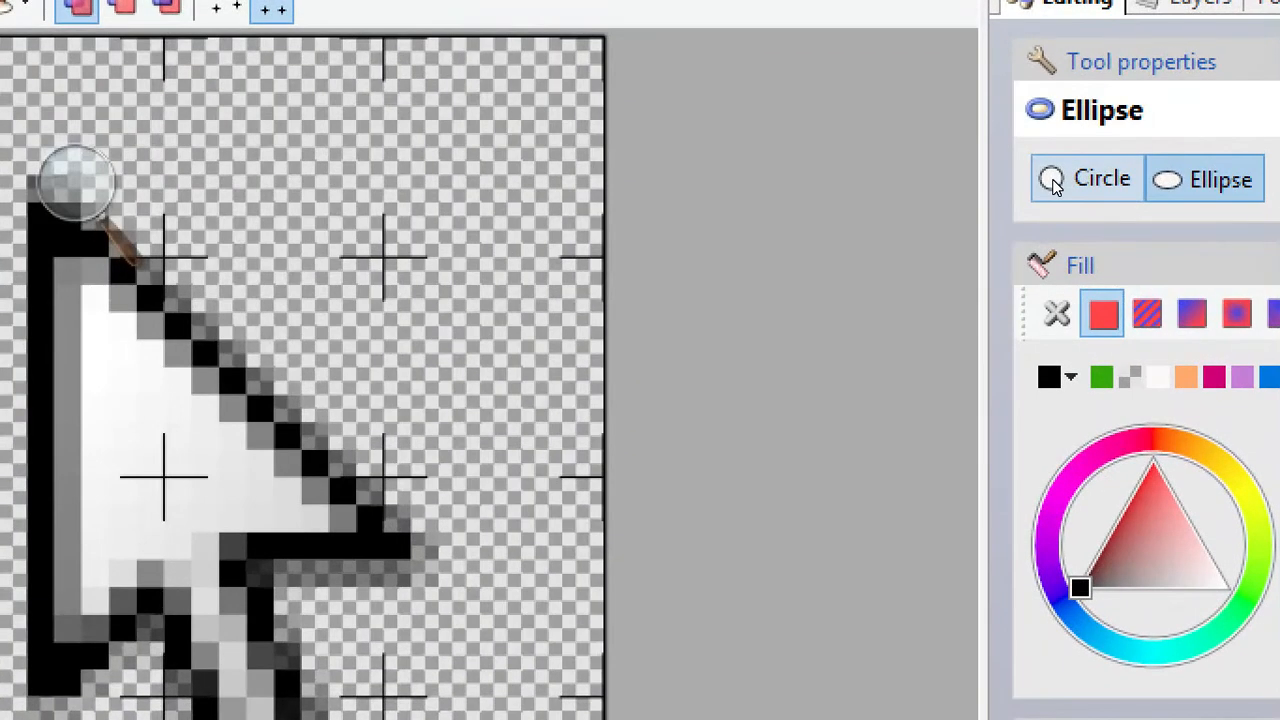
left_click(1055, 187)
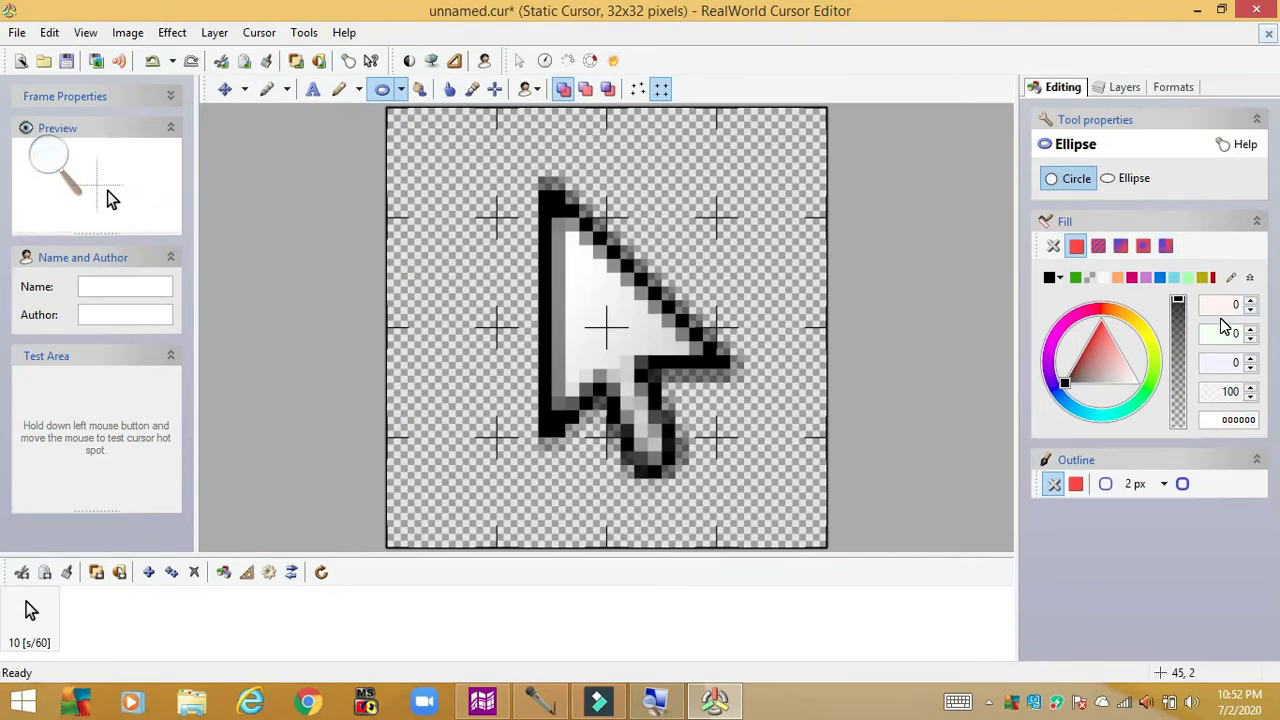
Draw a circle about 27 x 27 pixels over the arrow, filled with red 100, green 100, blue 0 and opacity 77.
left_click(1157, 360)
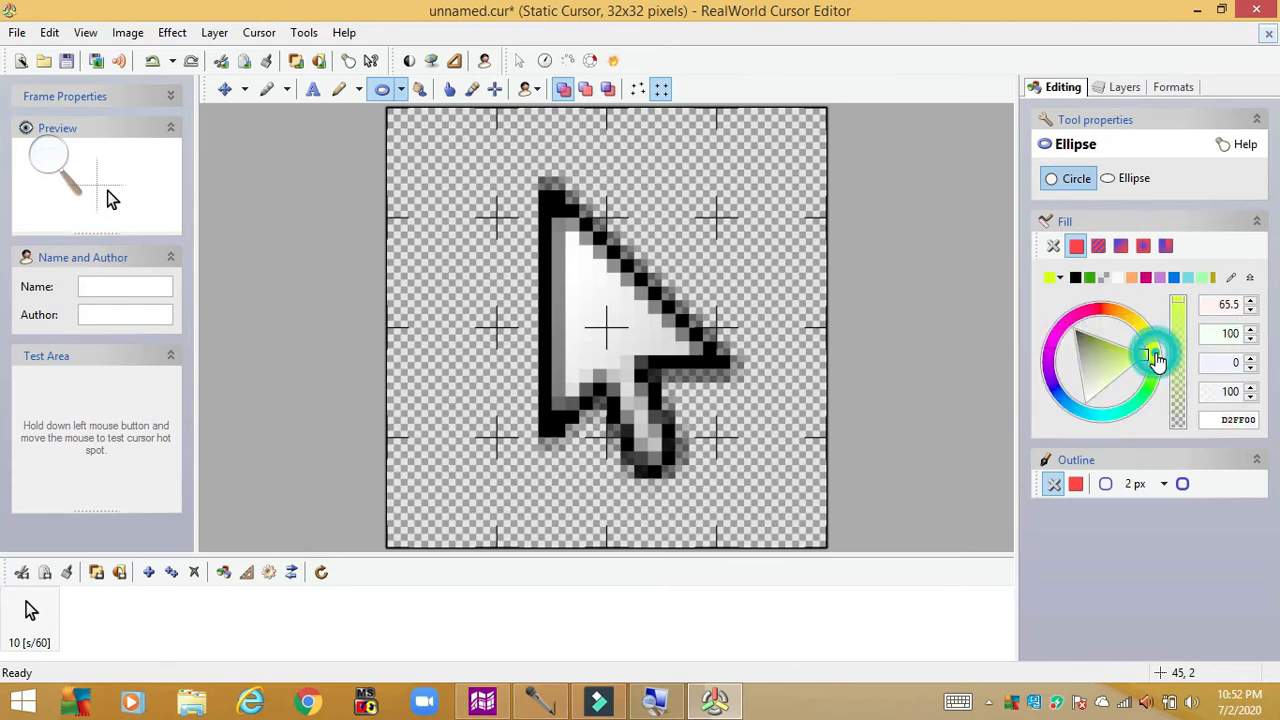
left_click(1221, 303)
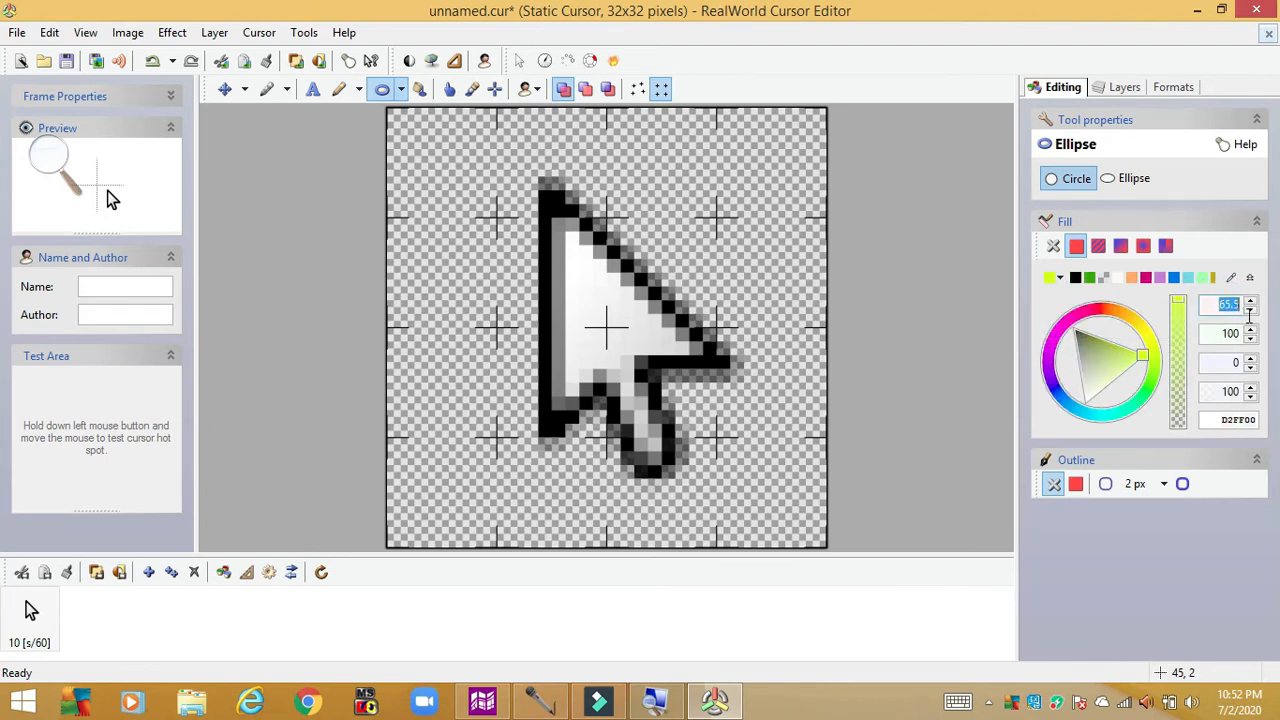
type("1")
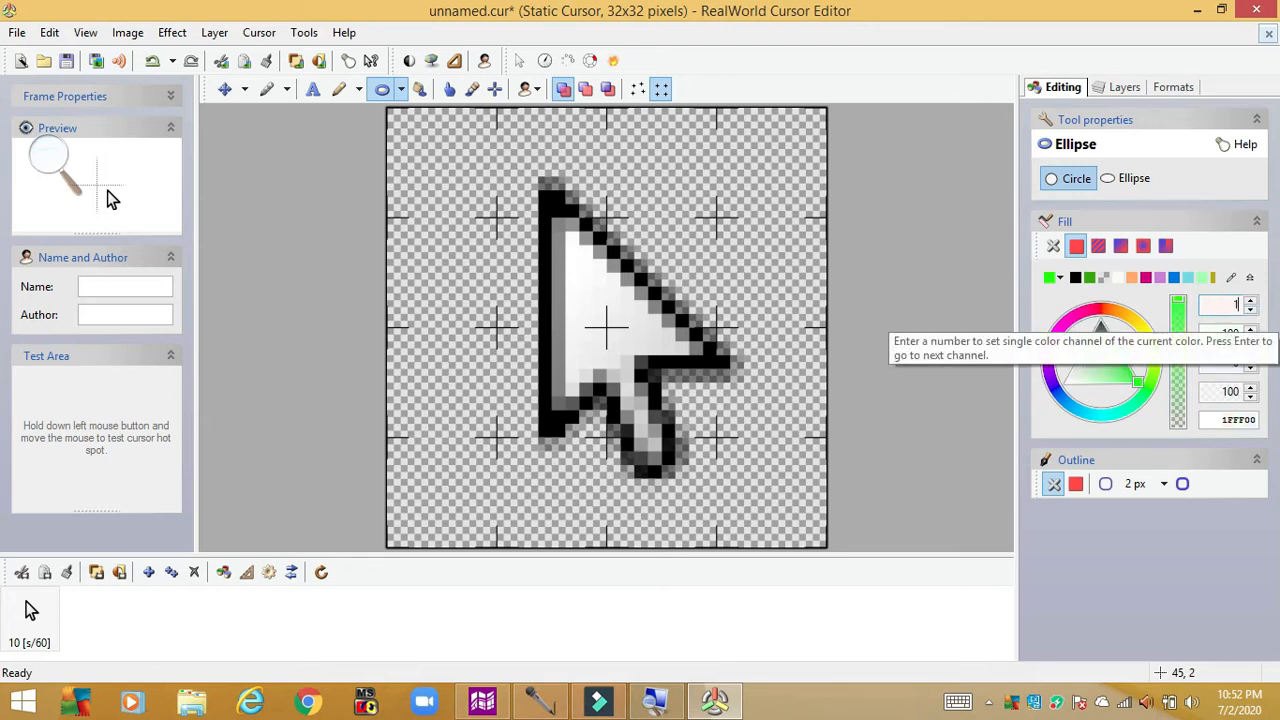
type("00")
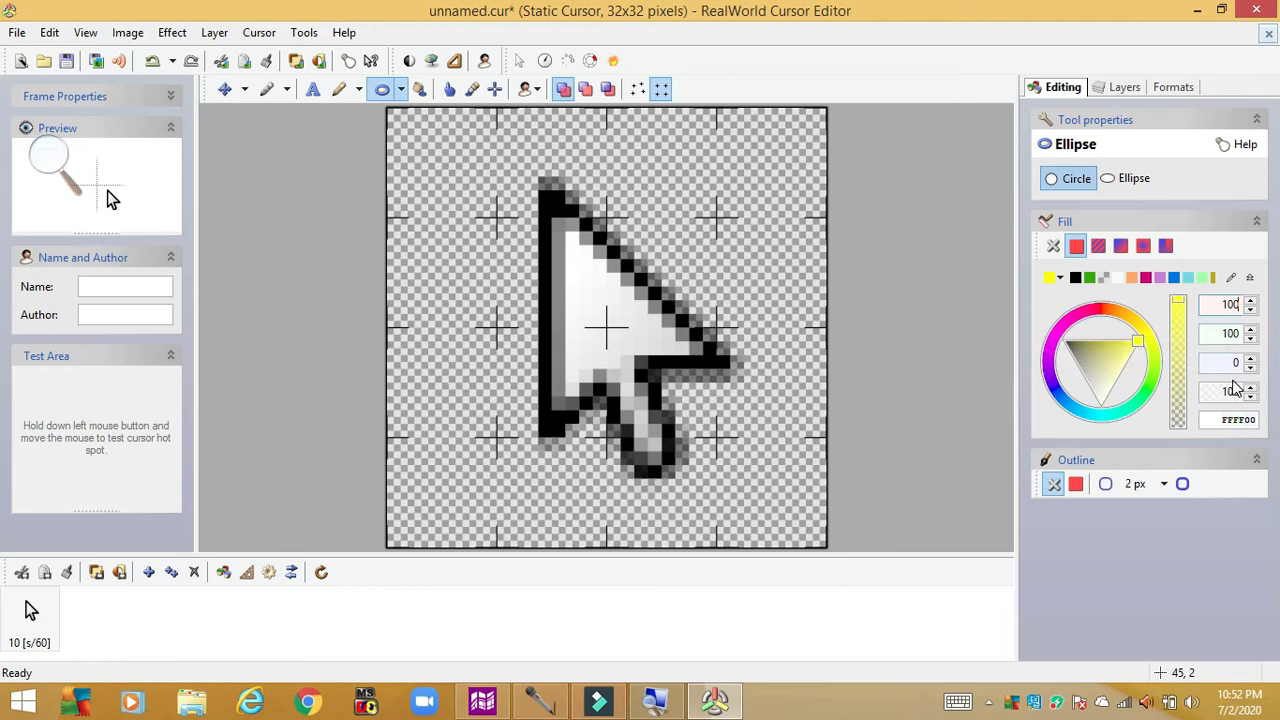
left_click_drag(1218, 392, 1240, 393)
type("77")
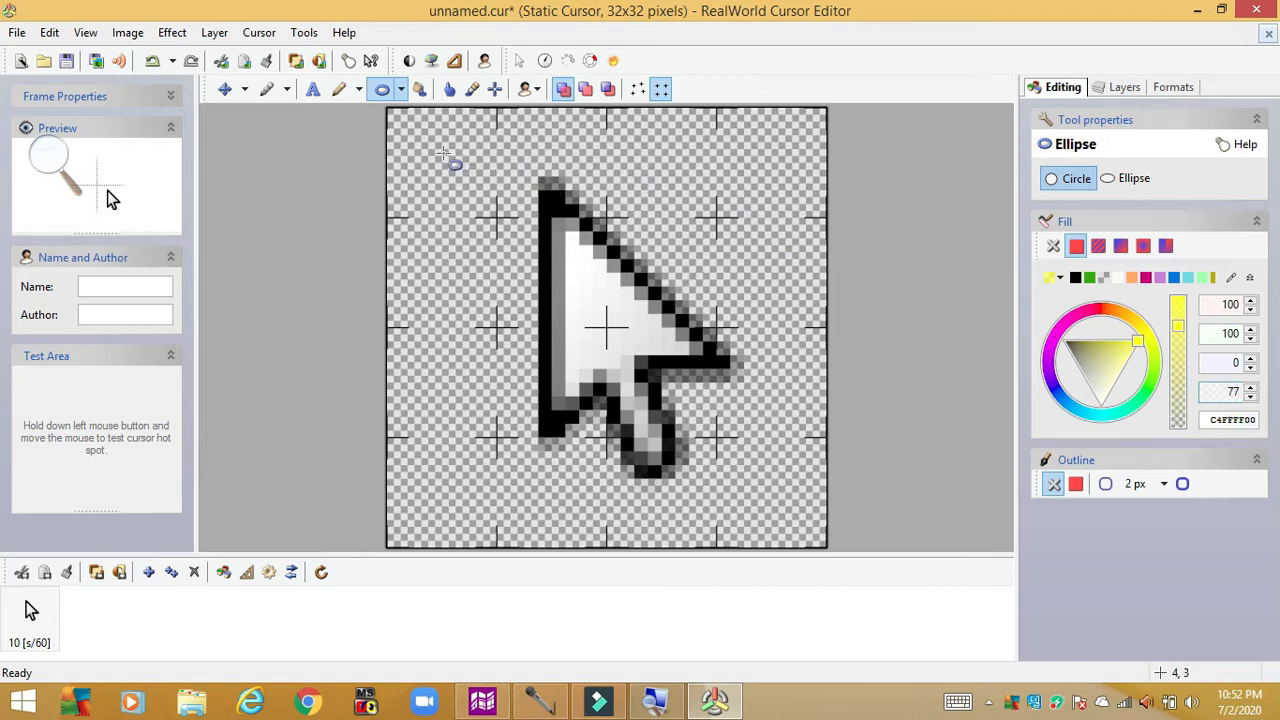
left_click_drag(444, 152, 815, 716)
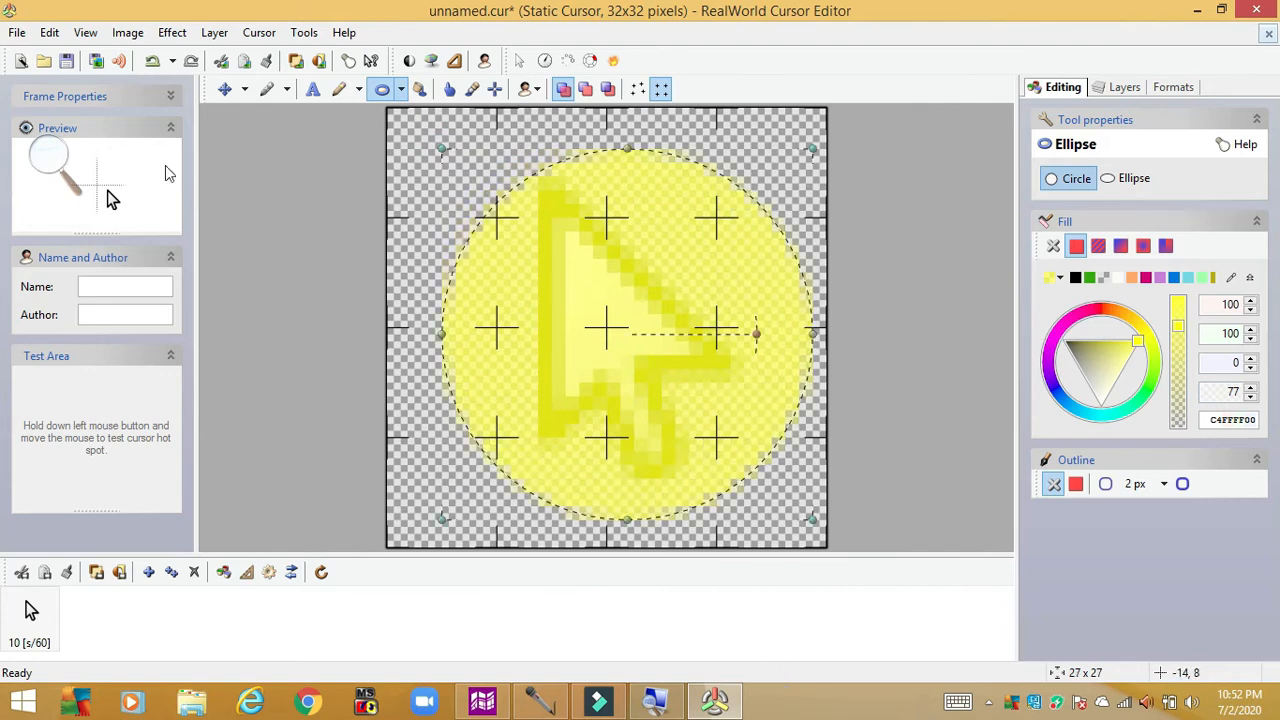
Save the cursor on the Desktop as the static cursor file yellow.cur, and minimize the cursor editor.
left_click(16, 33)
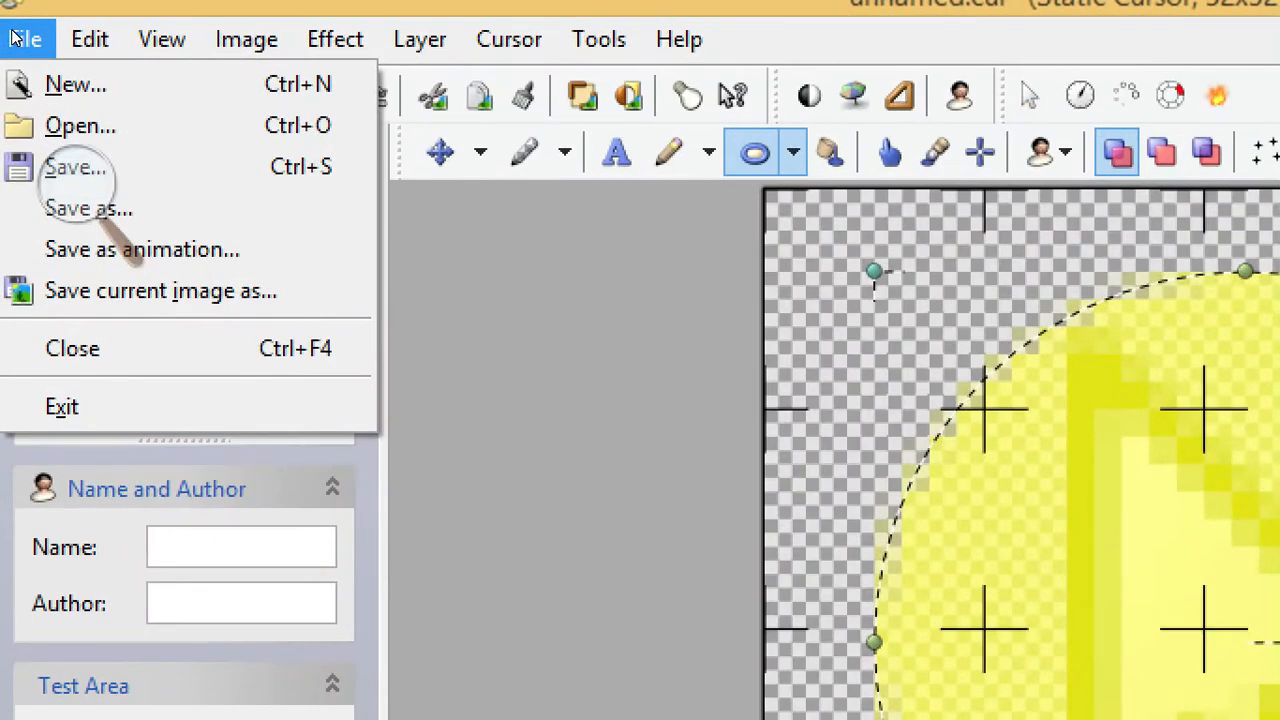
left_click(16, 37)
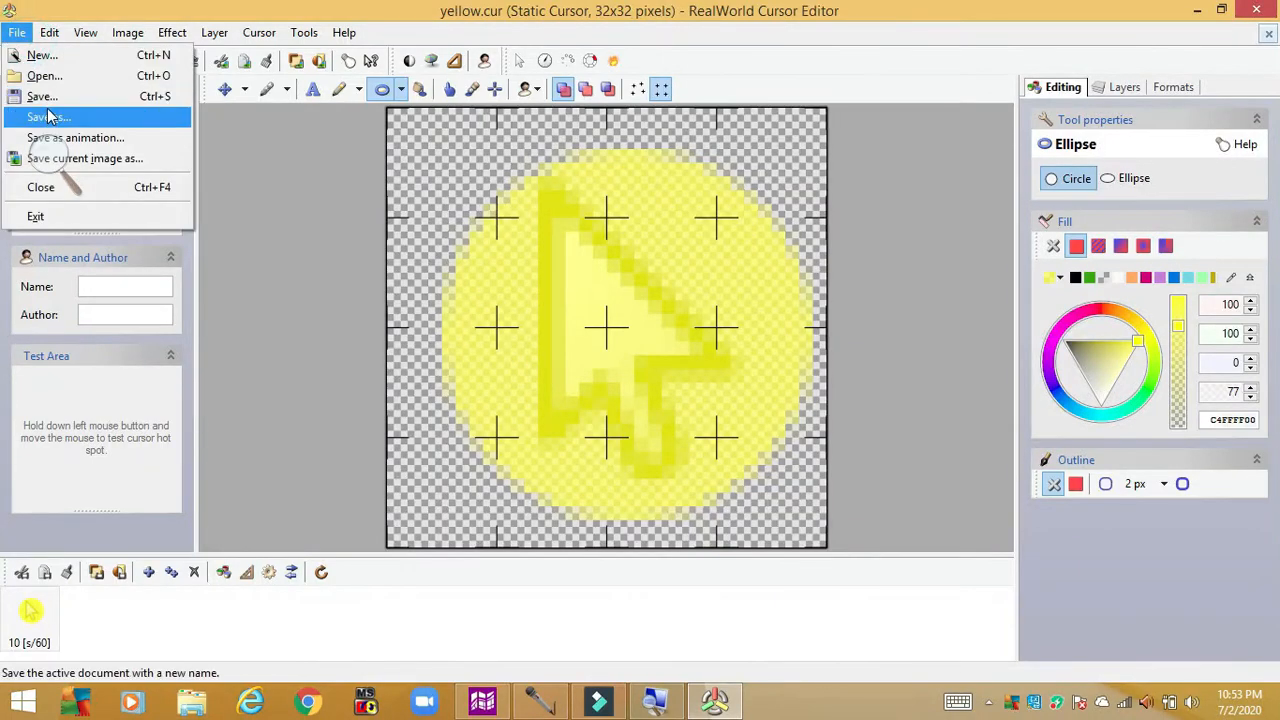
left_click(48, 118)
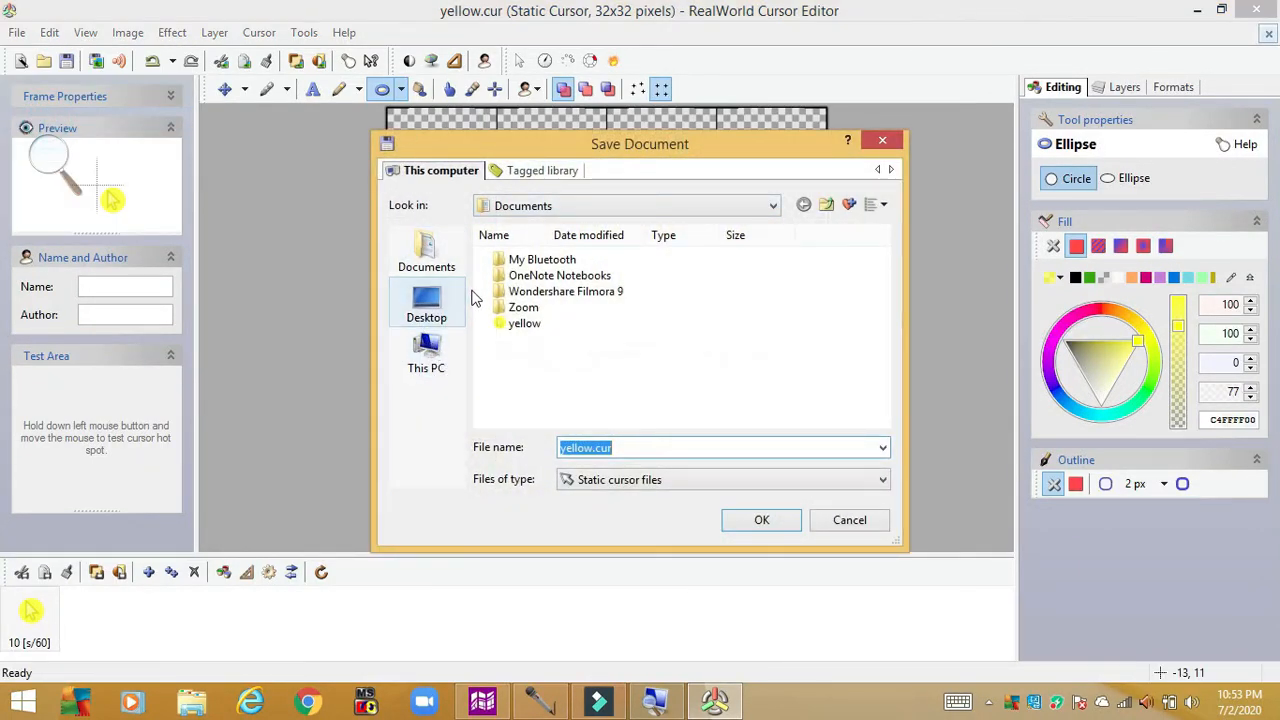
left_click(440, 312)
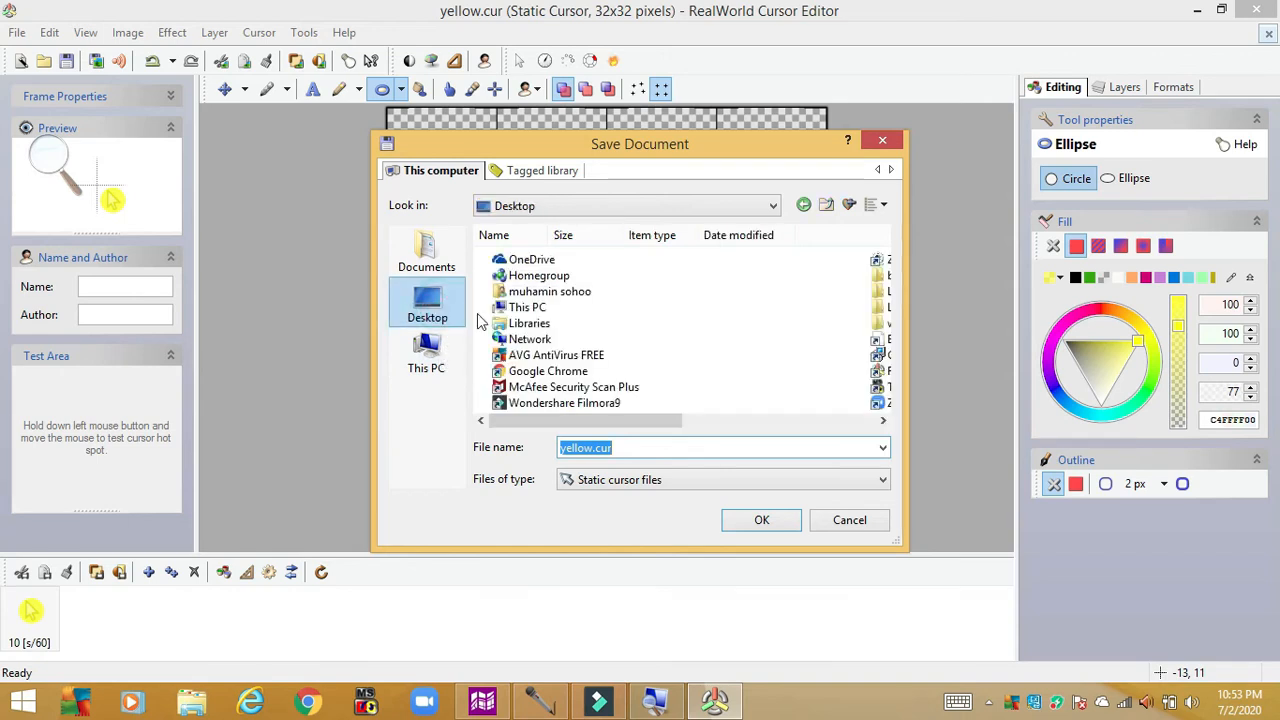
left_click(759, 523)
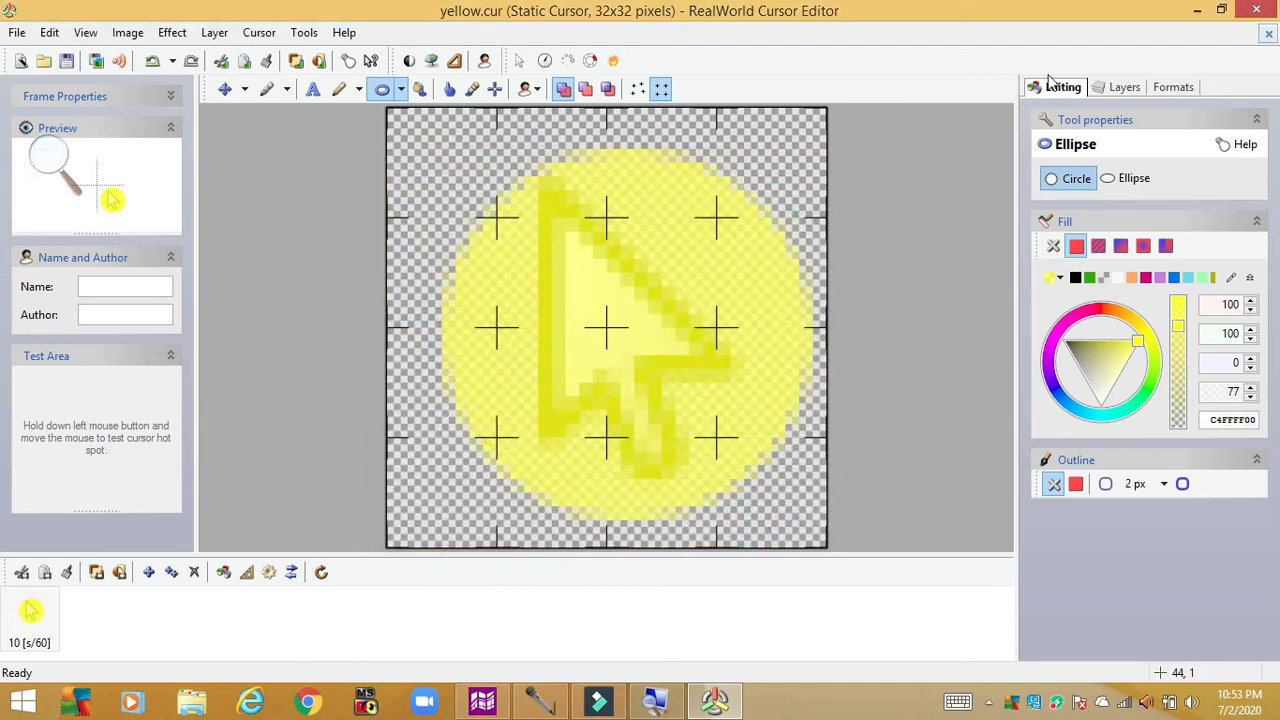
left_click(1198, 9)
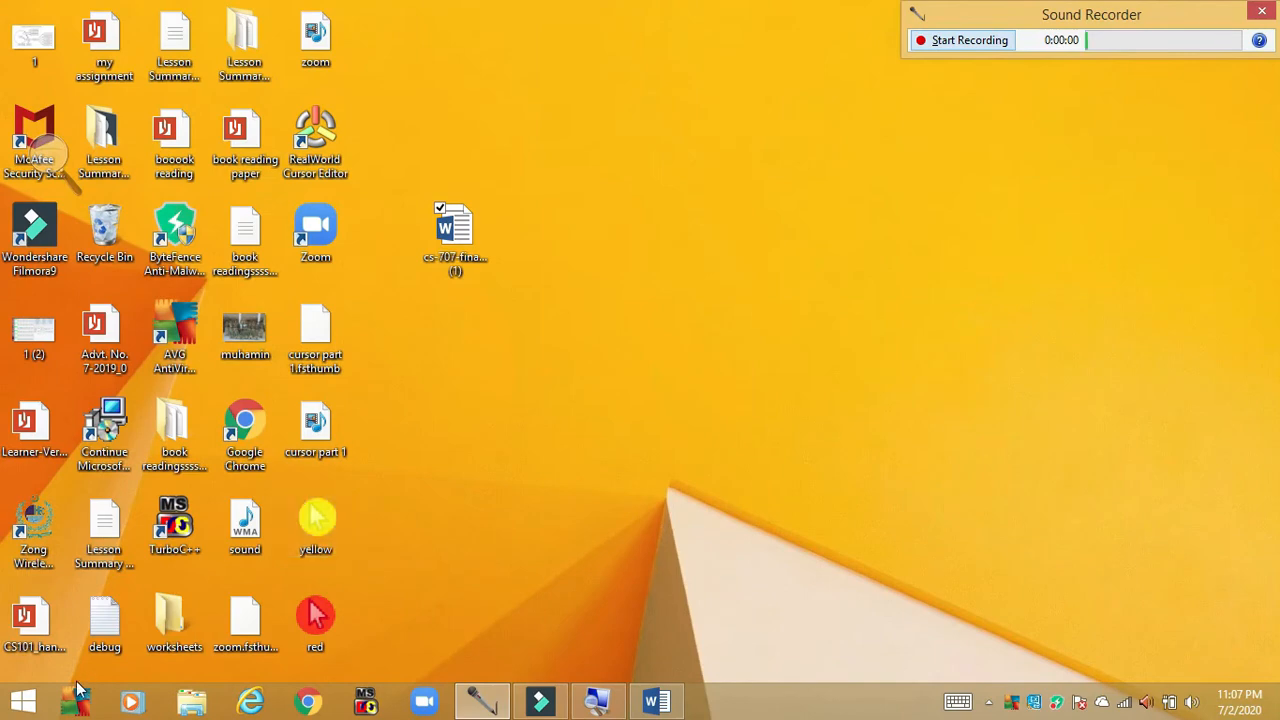
Search Windows for "control" and open Control Panel.
left_click(26, 700)
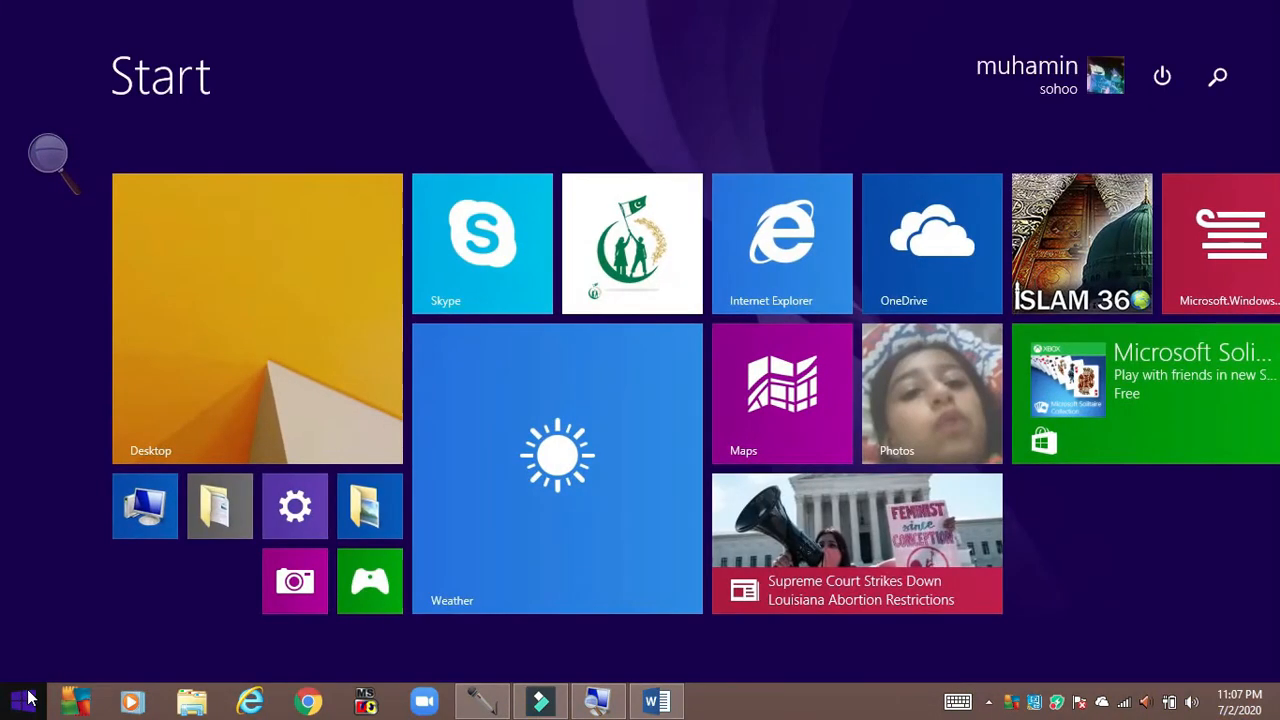
type("con")
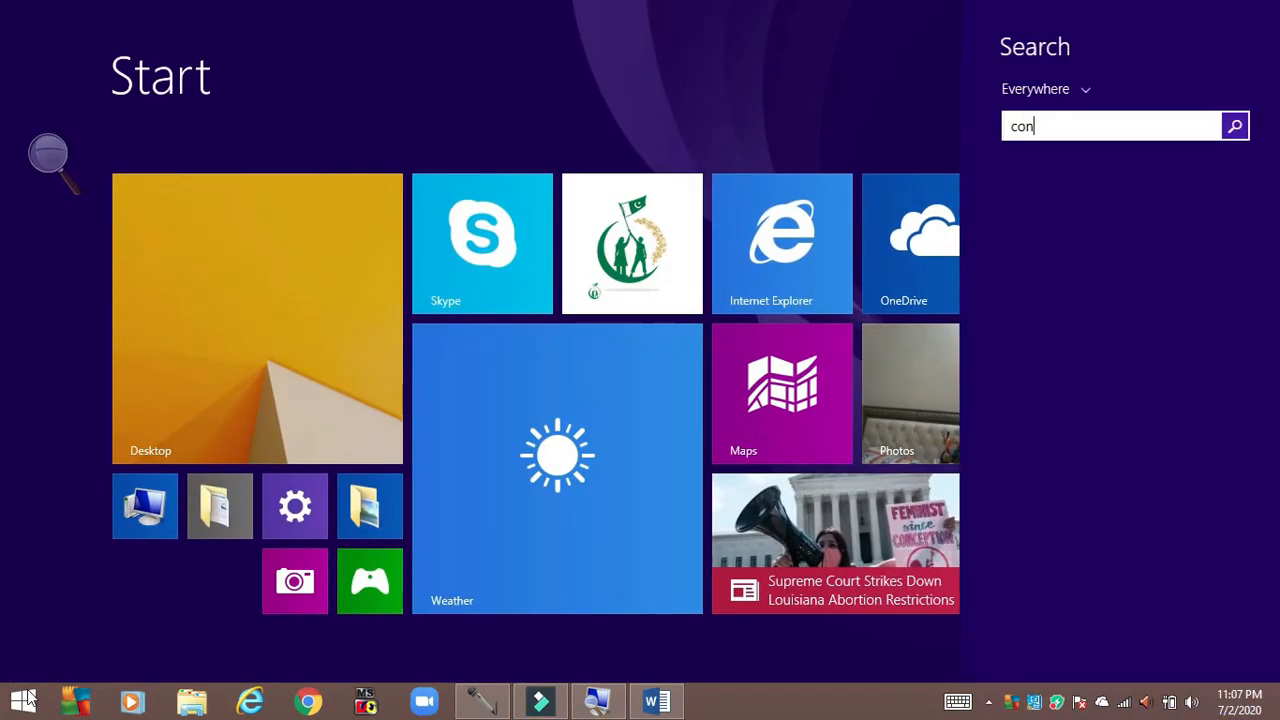
type("trol")
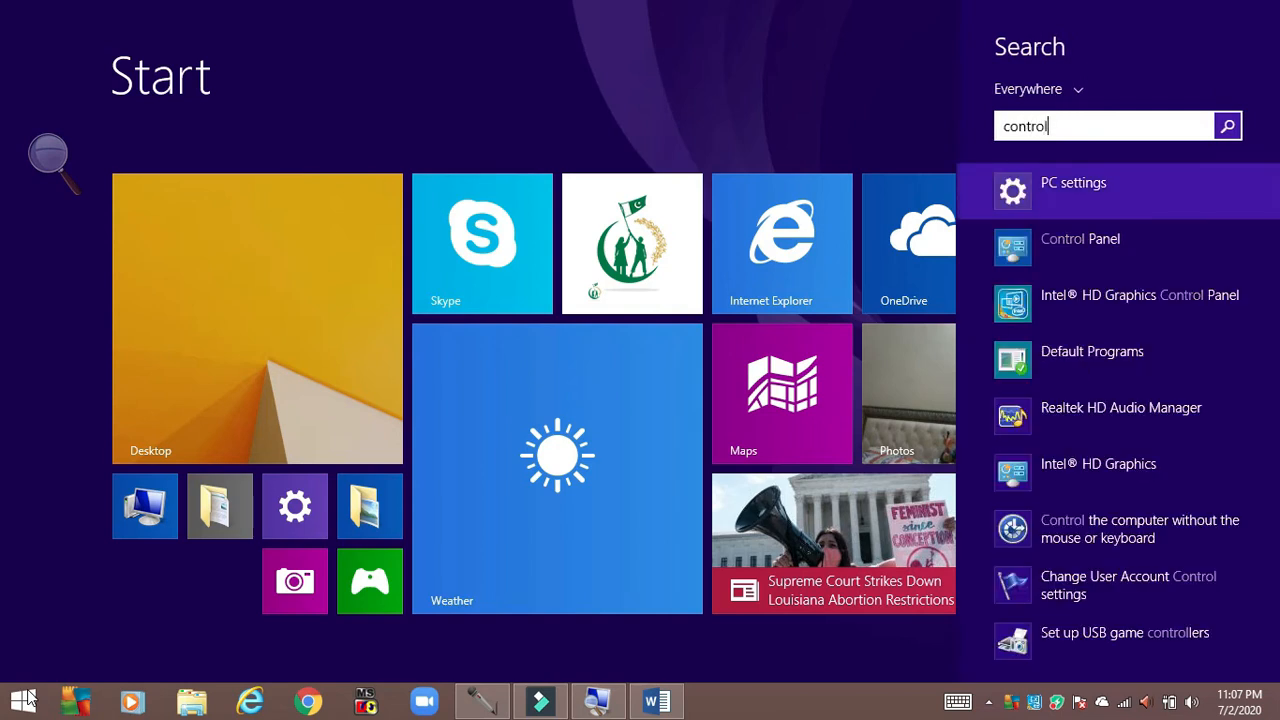
left_click(1078, 259)
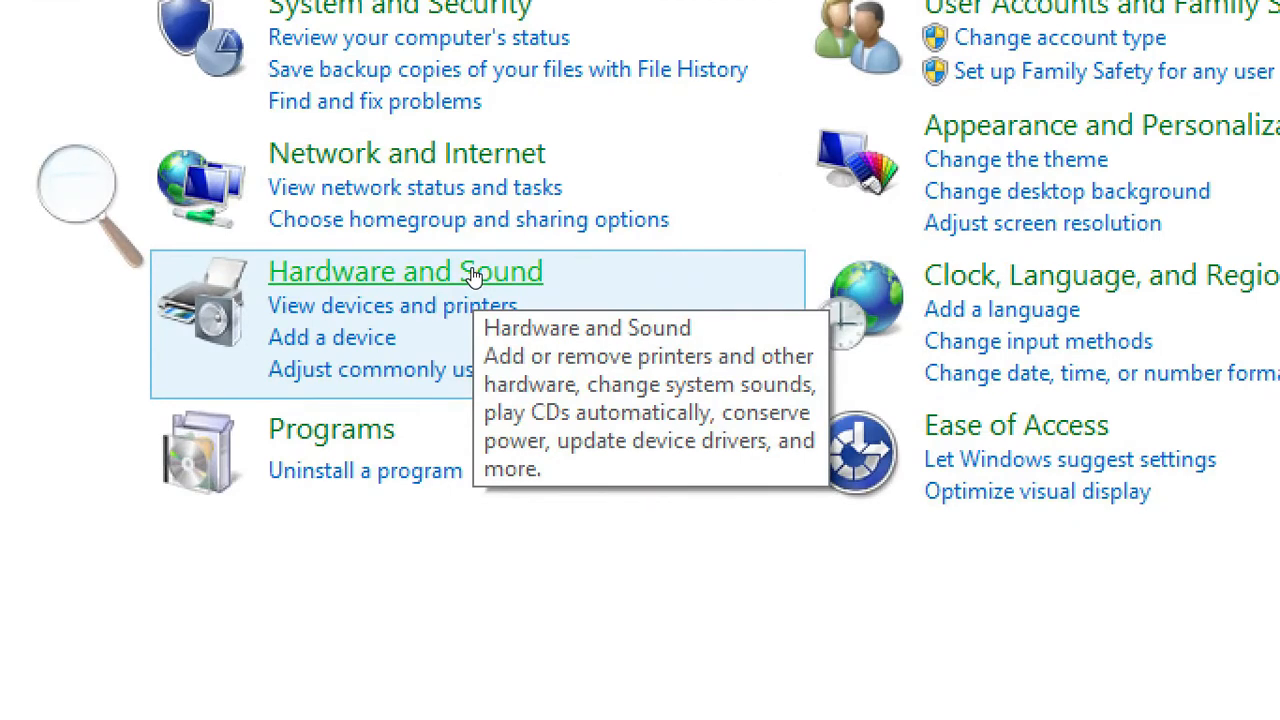
Open the mouse pointer settings under Hardware and Sound.
left_click(474, 274)
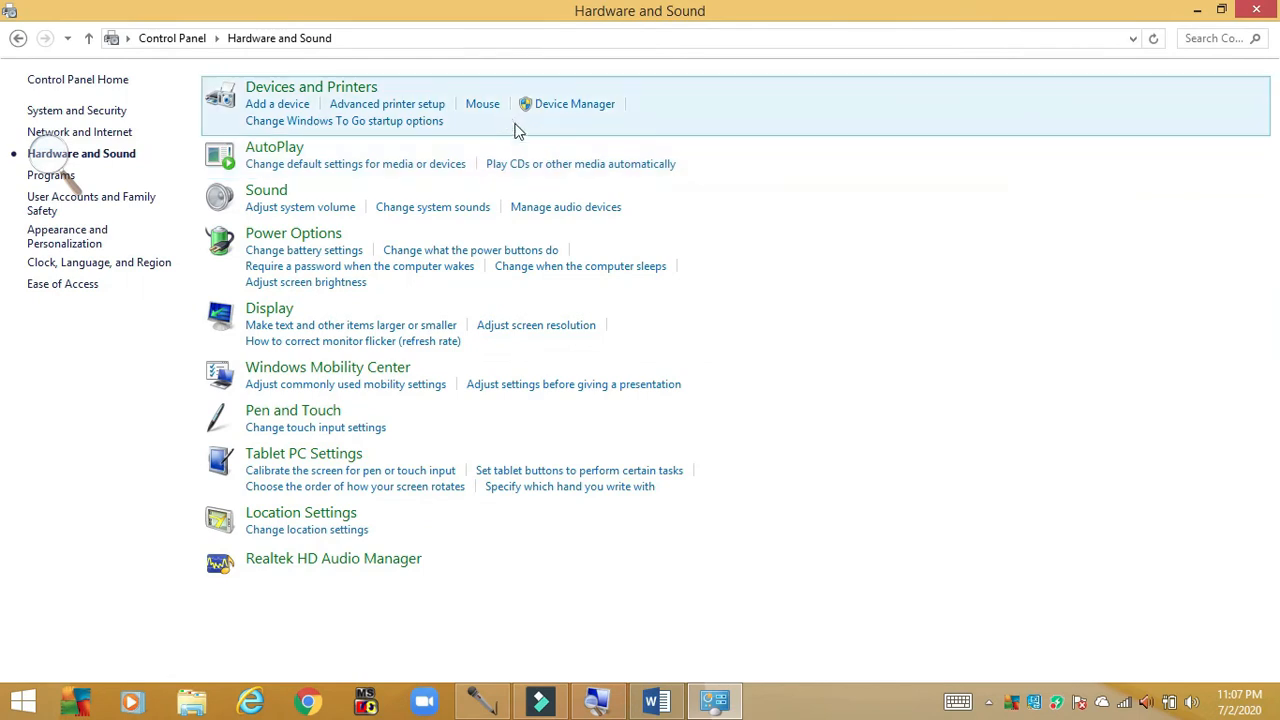
left_click(483, 105)
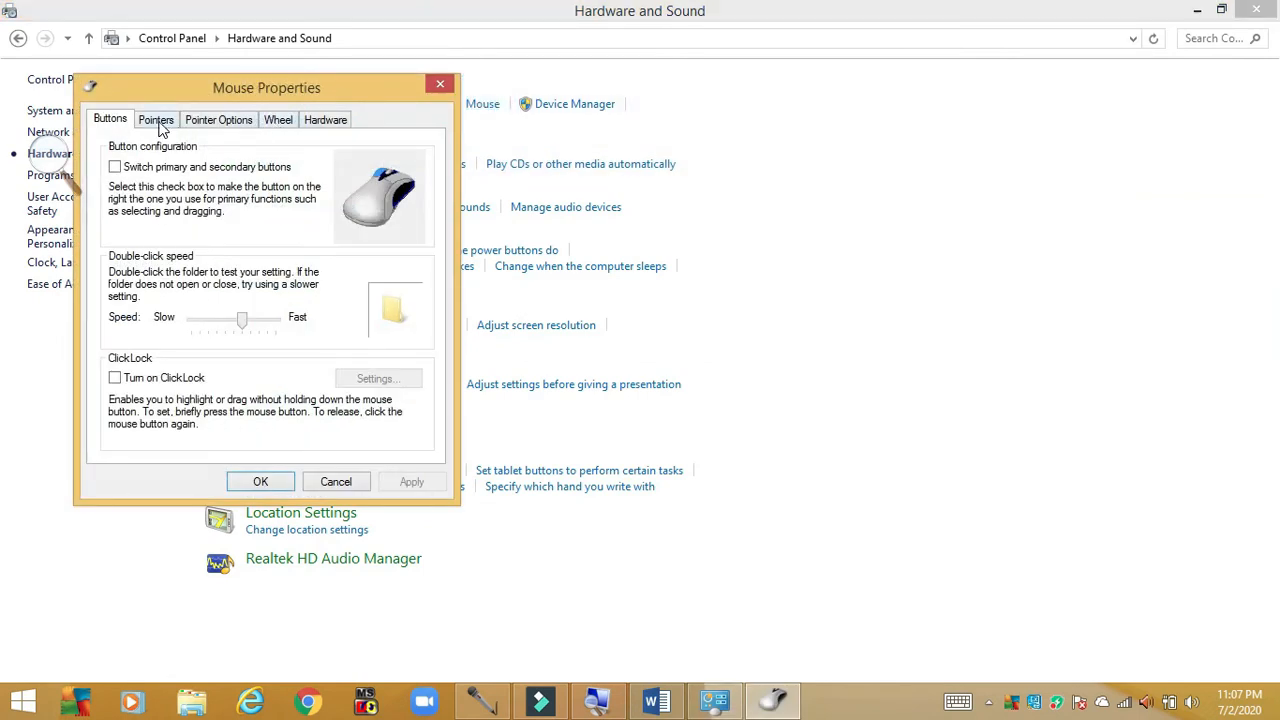
left_click(157, 121)
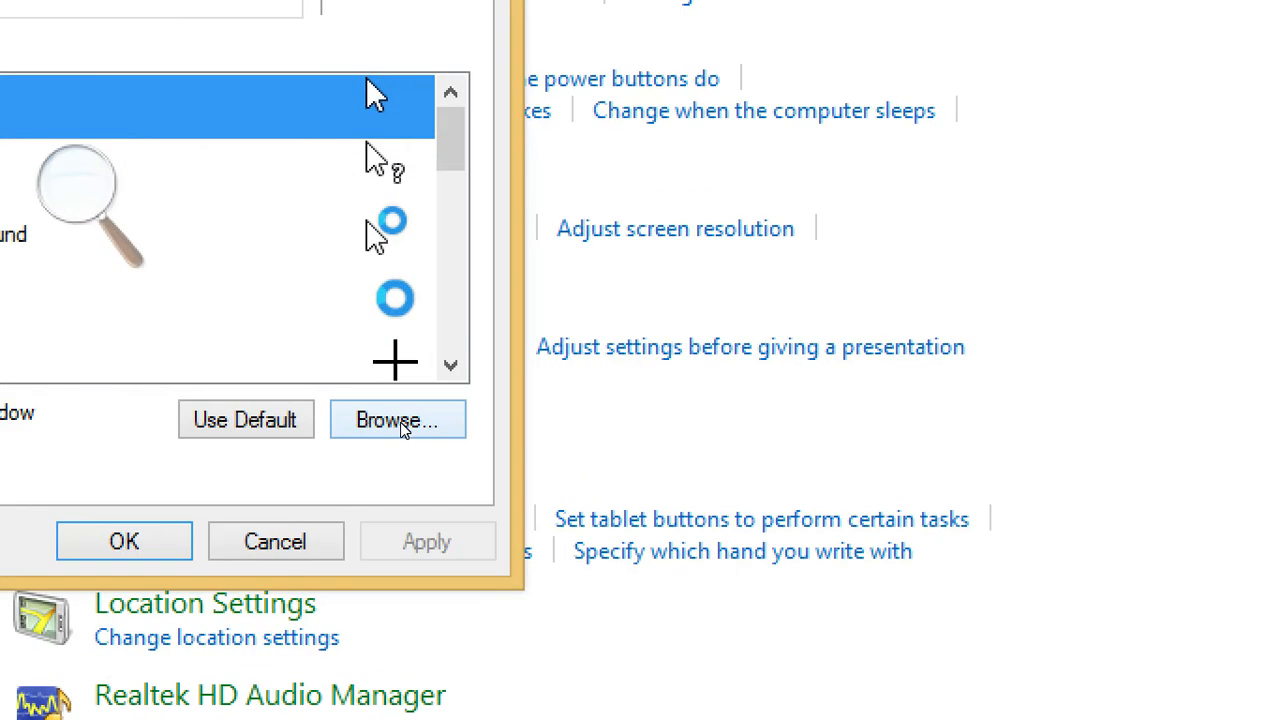
Assign the yellow cursor file from the Desktop to the Normal Select pointer.
left_click(400, 422)
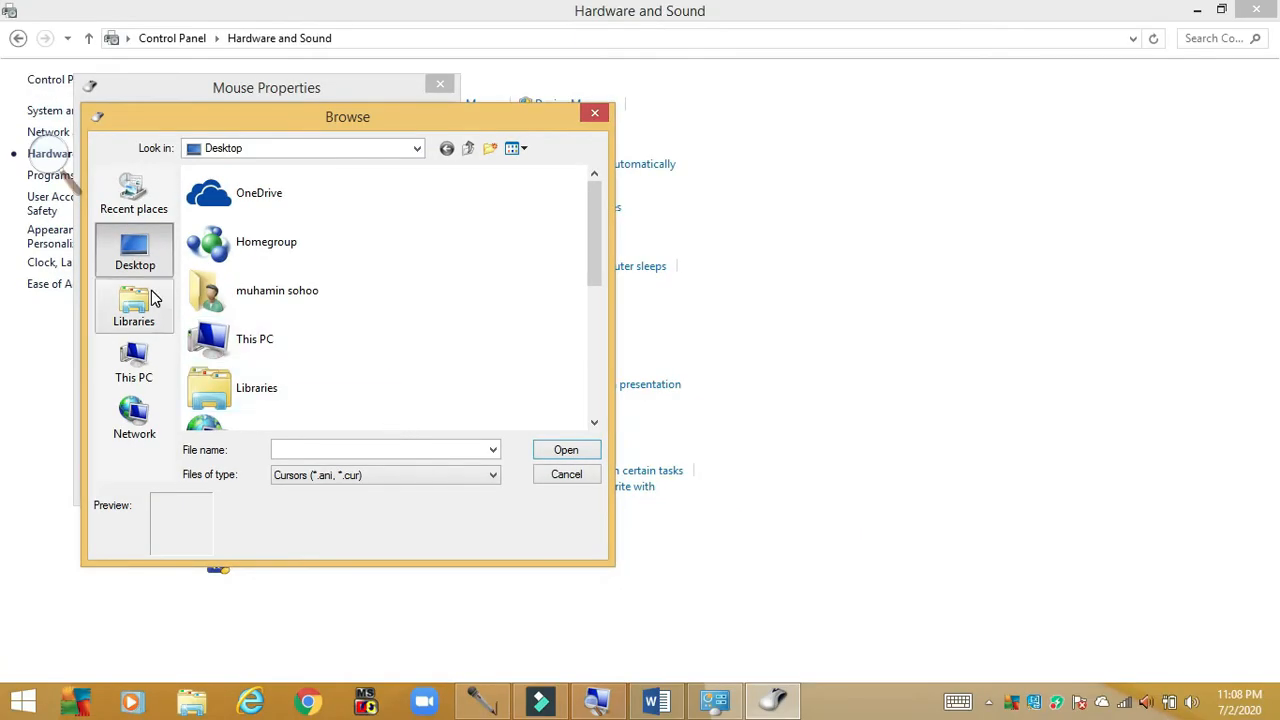
left_click(142, 243)
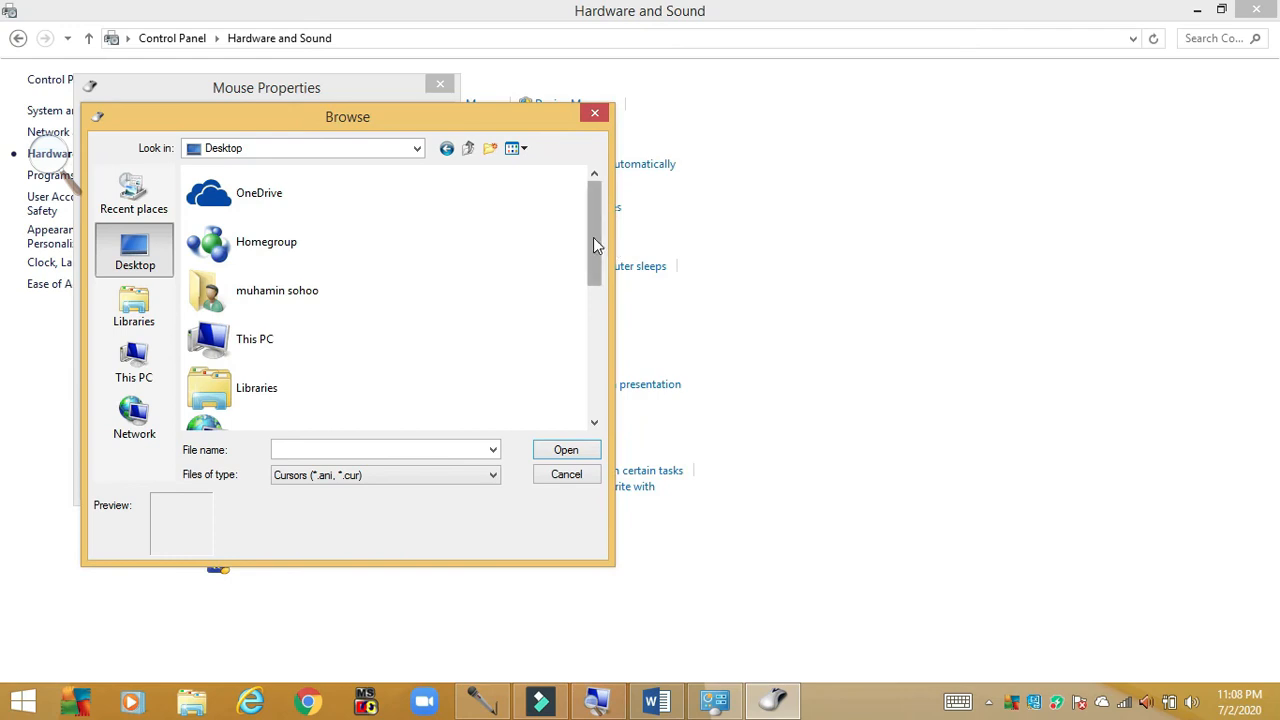
left_click_drag(592, 237, 610, 378)
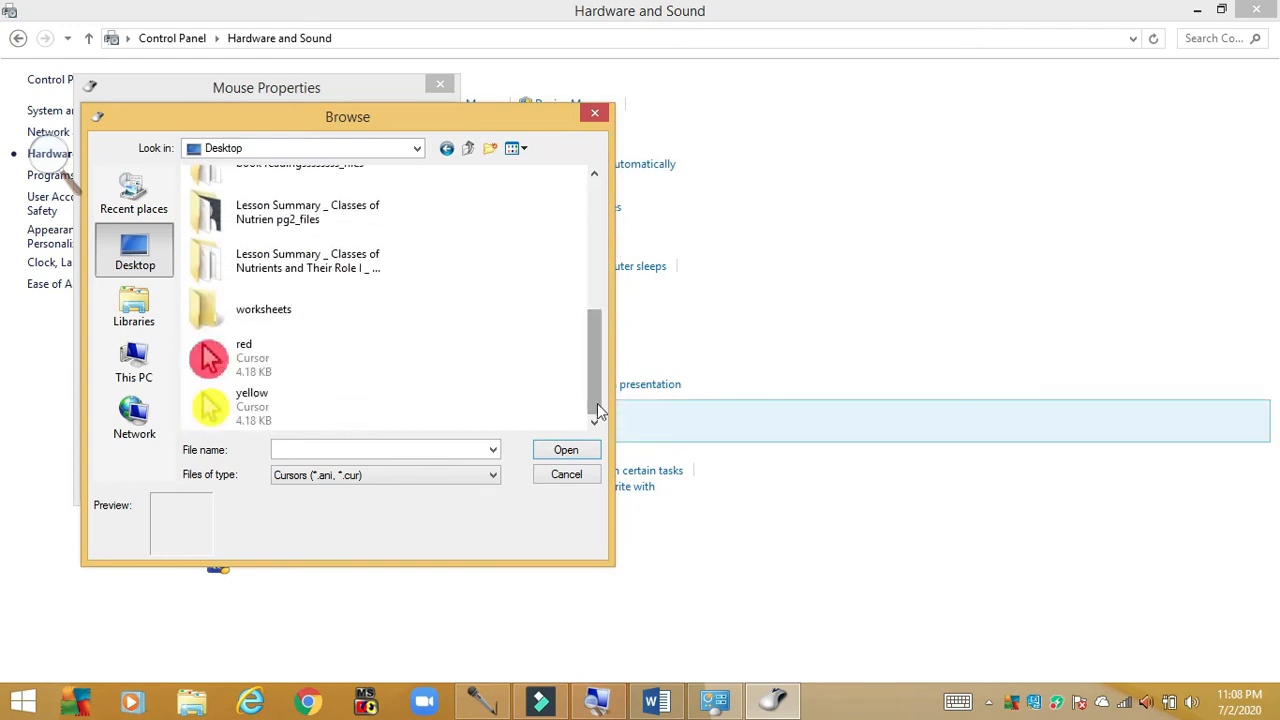
double_click(242, 405)
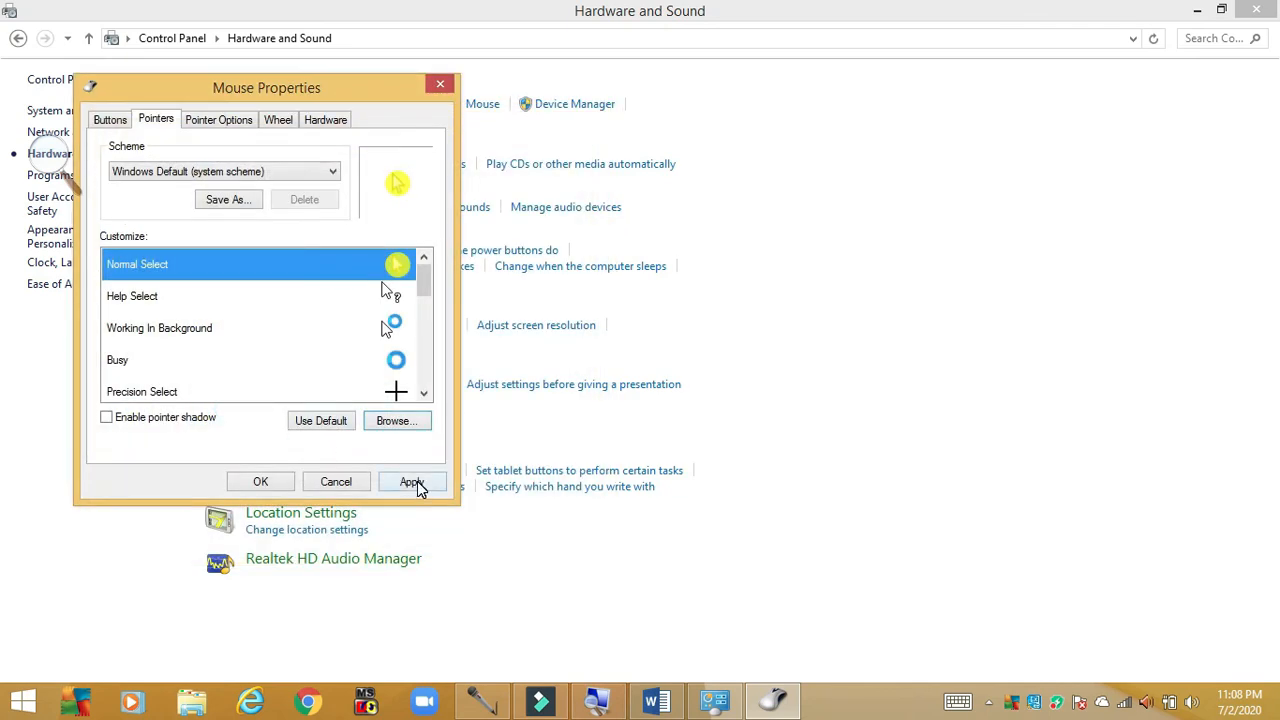
Apply the customized pointer and close Mouse Properties with the change accepted.
left_click(414, 484)
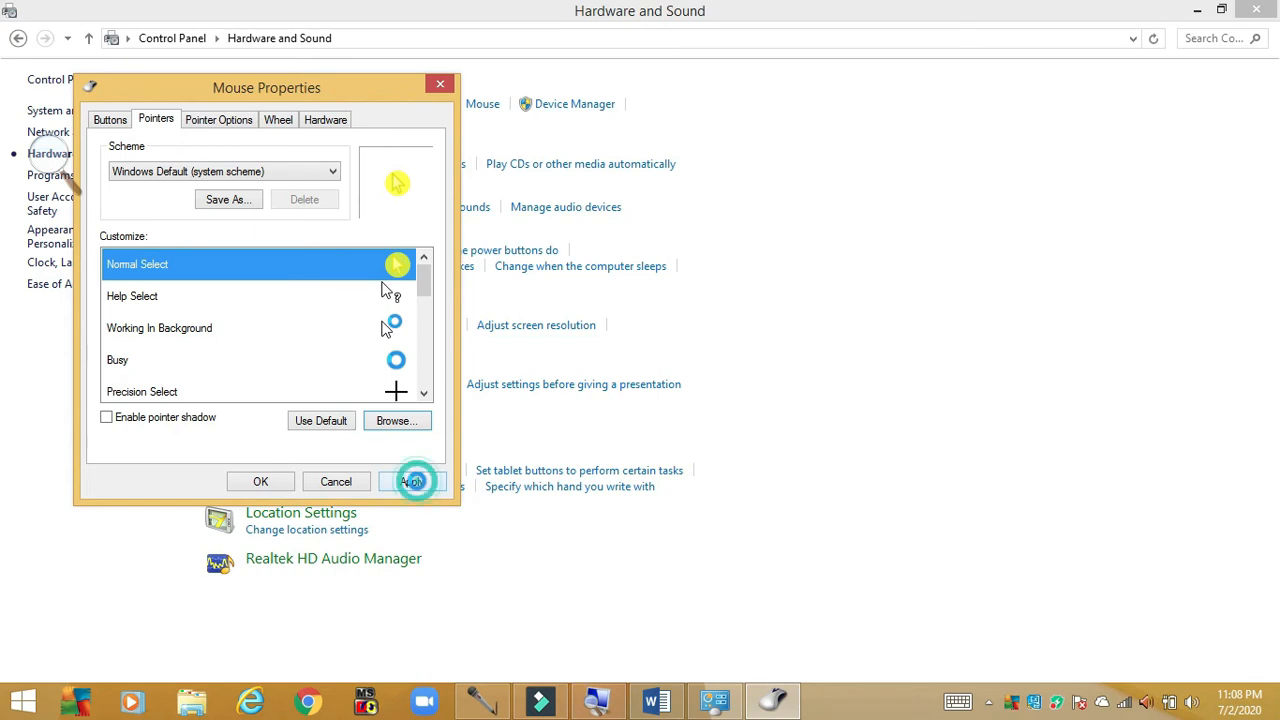
left_click(264, 482)
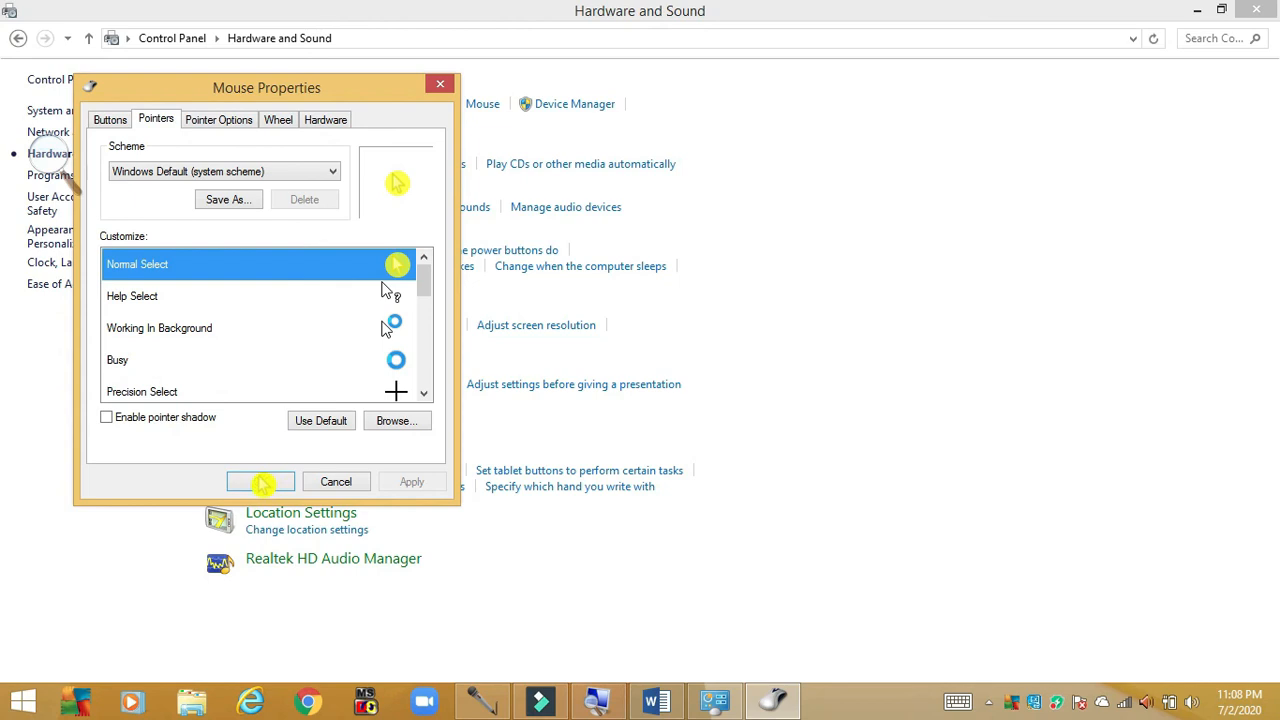
left_click(263, 484)
left_click(258, 483)
left_click(258, 483)
left_click(249, 486)
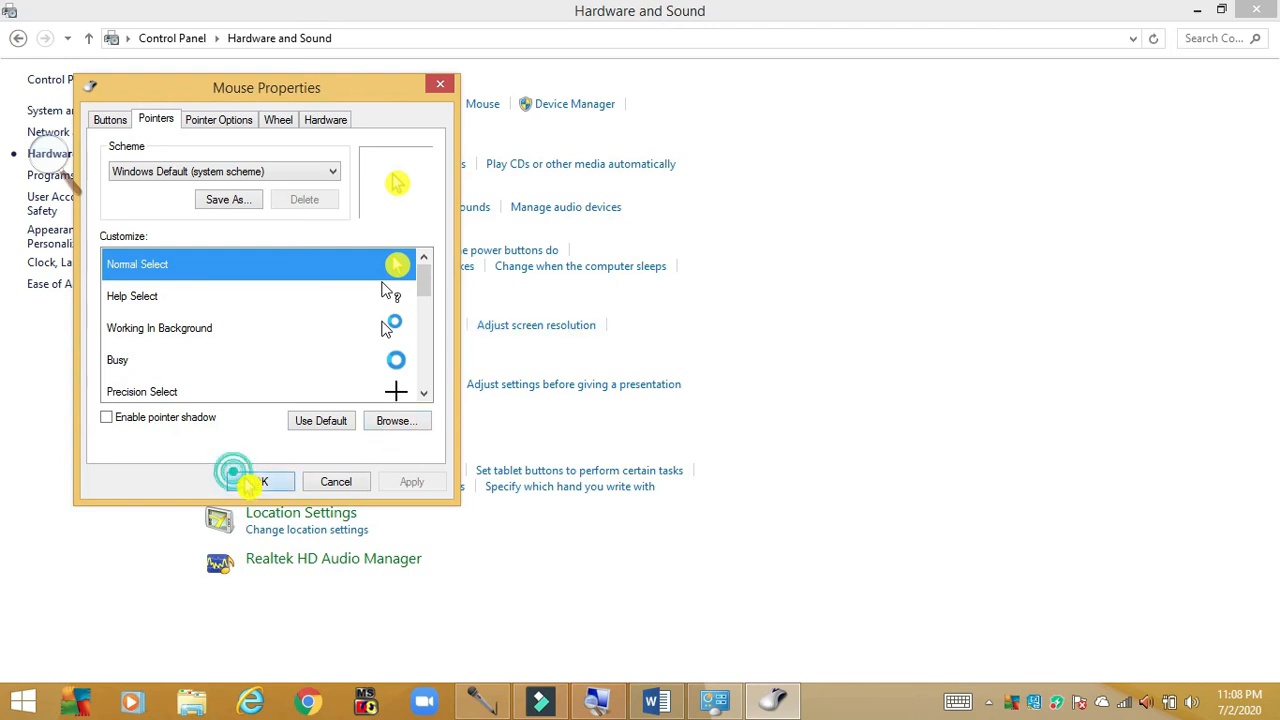
left_click(251, 483)
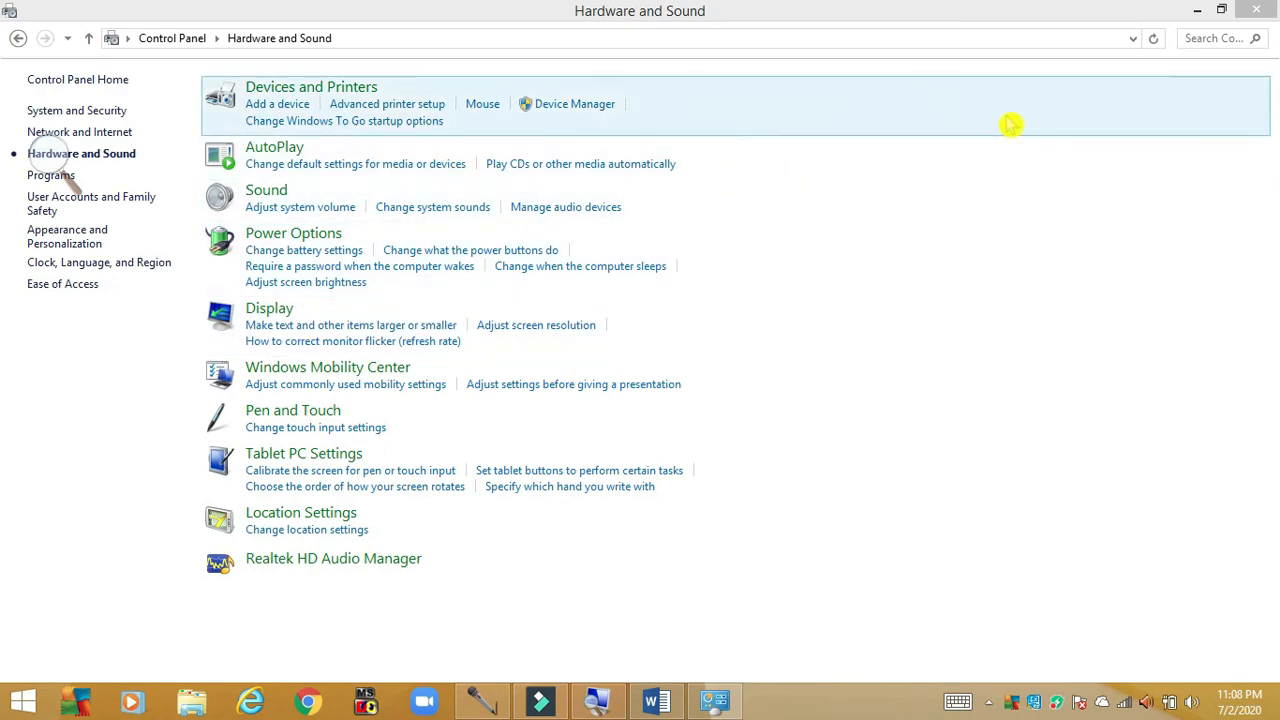
Minimize Control Panel, check the new pointer over the open Word document, and minimize Word again.
left_click(1200, 12)
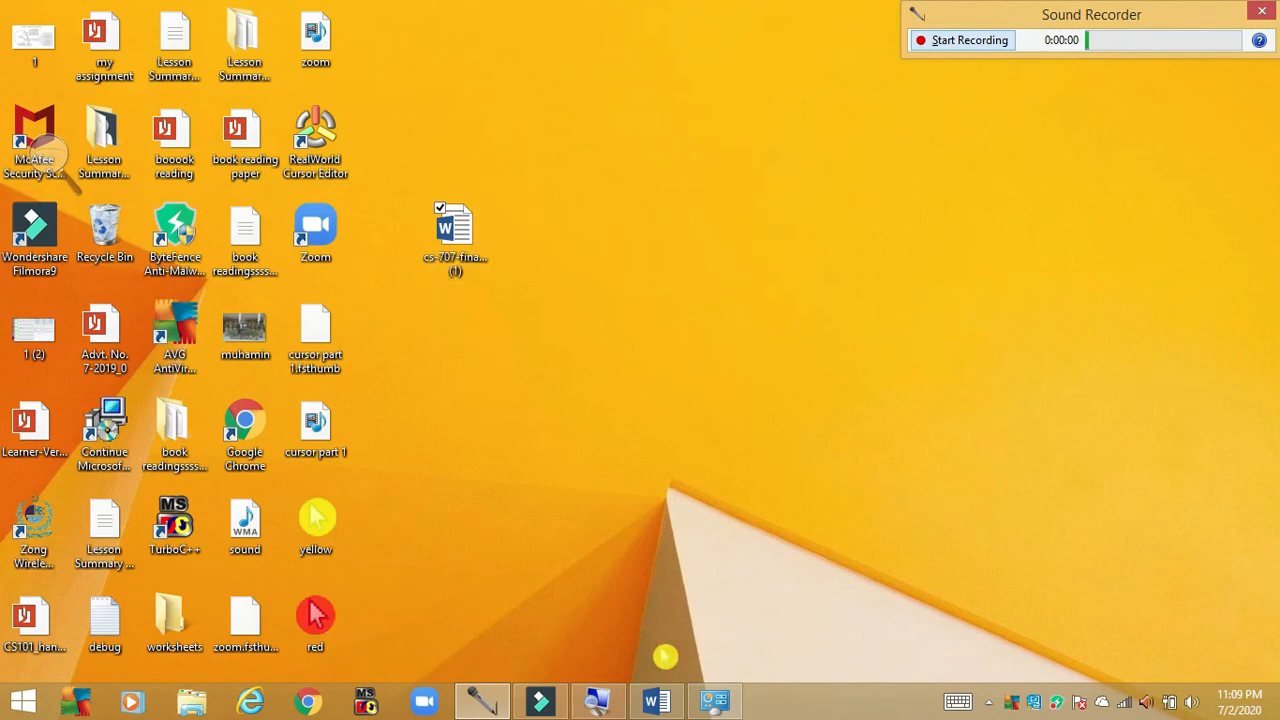
left_click(662, 703)
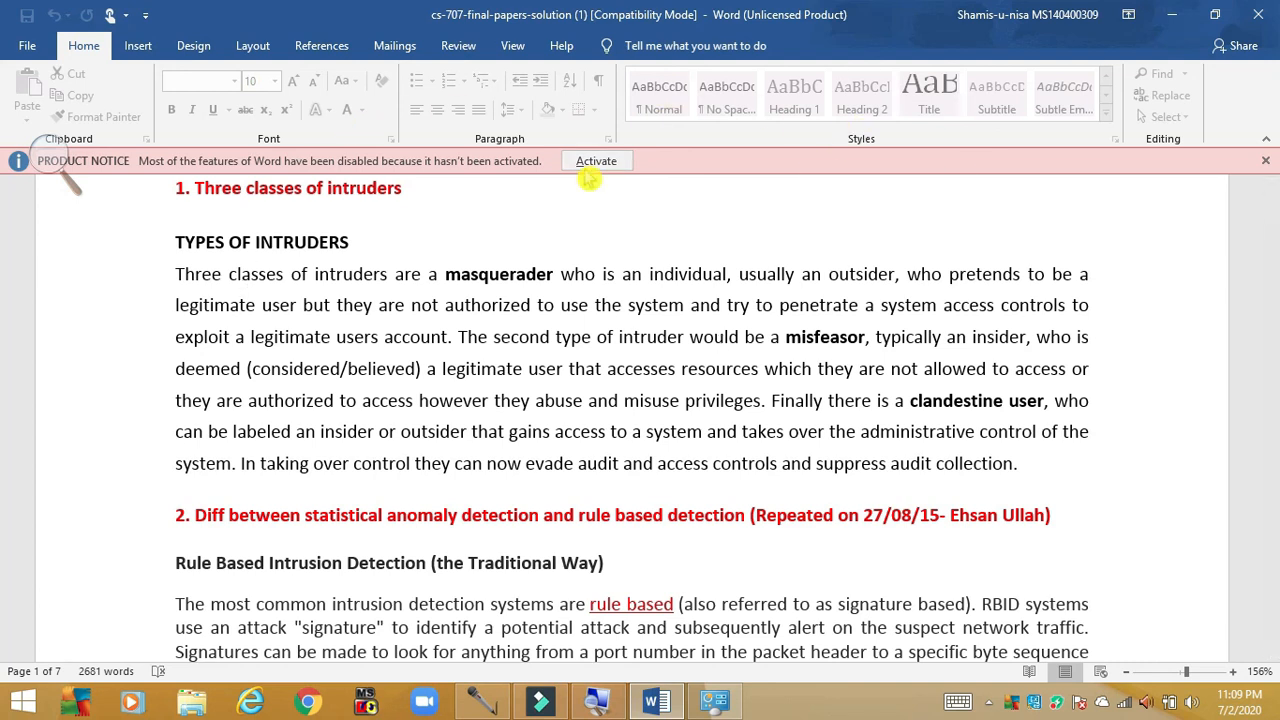
left_click(1170, 15)
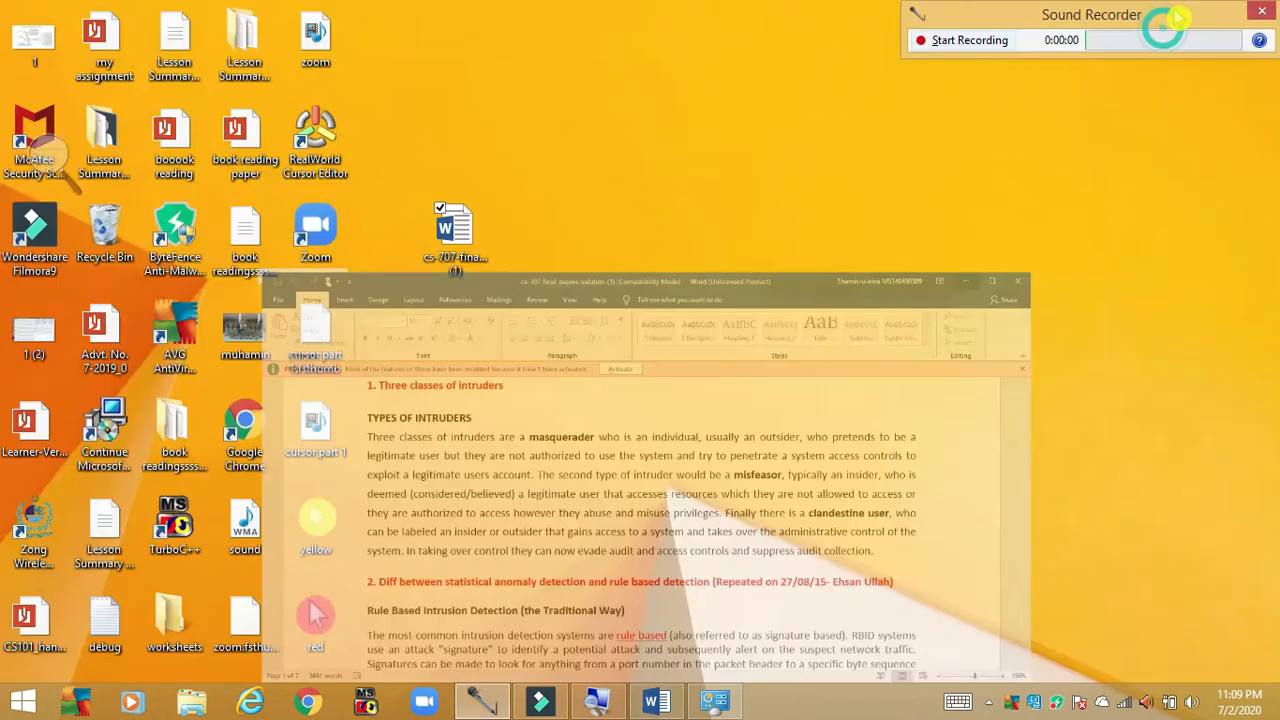